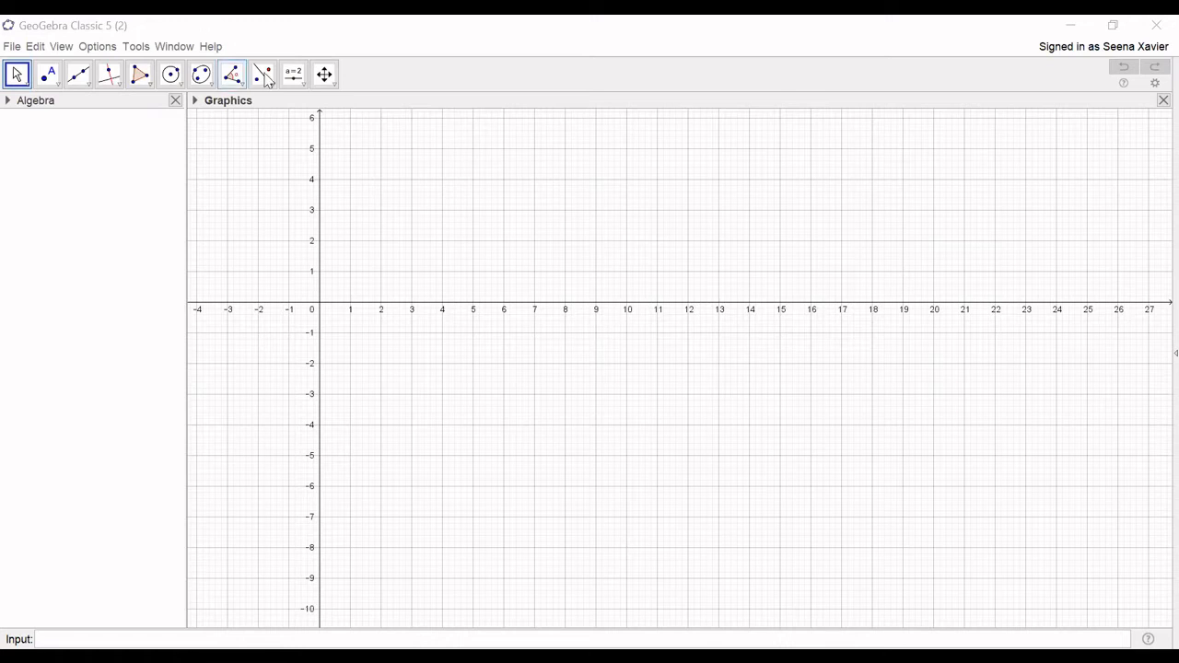
- Add the text "Sum of 2 numbers" and move it to about y = 5, centred near x = 10, as a heading
{"action": "left_click", "coordinate": [300, 86]}
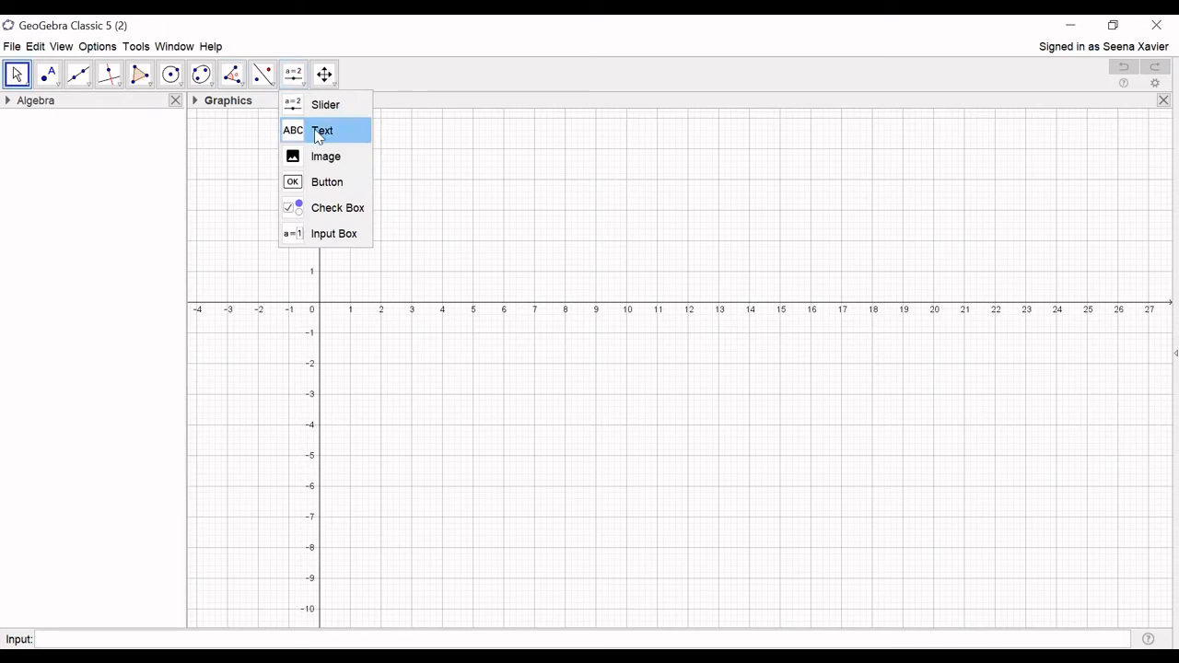
{"action": "left_click", "coordinate": [323, 129]}
{"action": "left_click", "coordinate": [458, 184]}
{"action": "type", "text": "Sum of "}
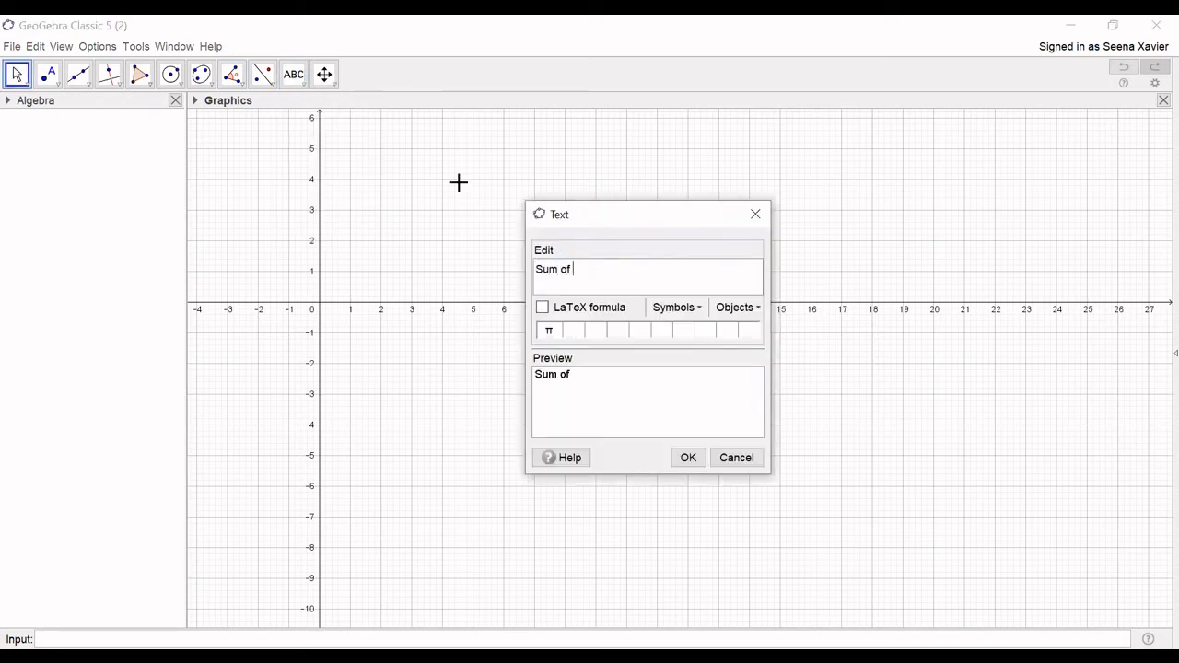
{"action": "type", "text": "2 numbers"}
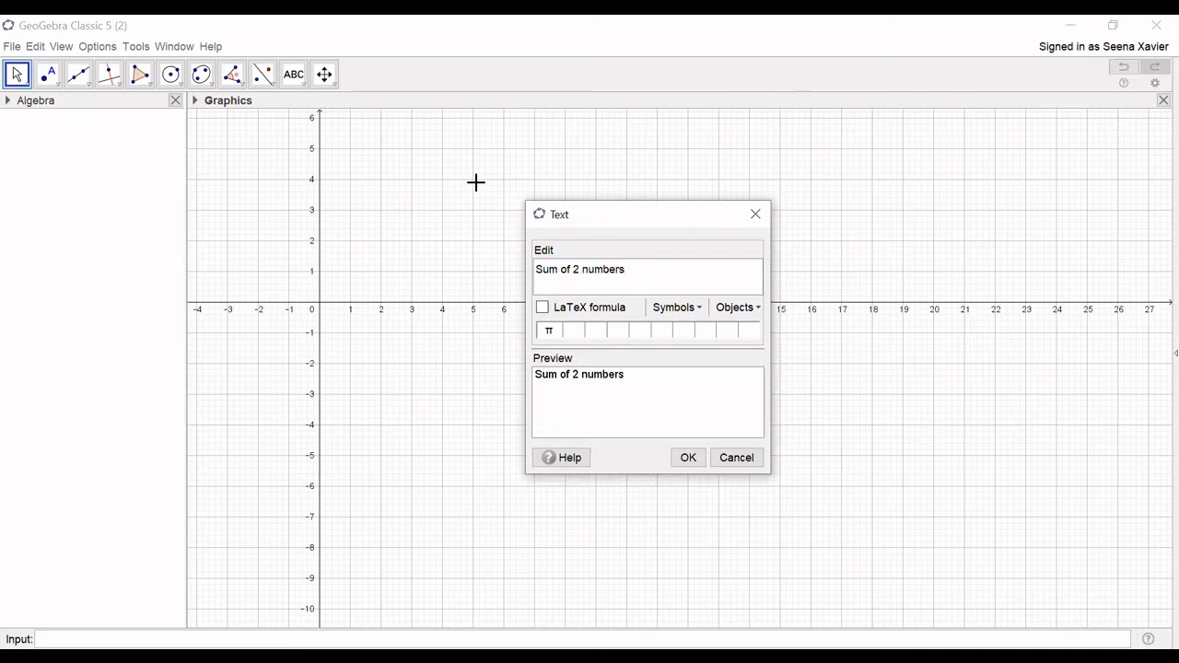
{"action": "left_click", "coordinate": [688, 458]}
{"action": "left_click_drag", "start_coordinate": [504, 180], "coordinate": [629, 160]}
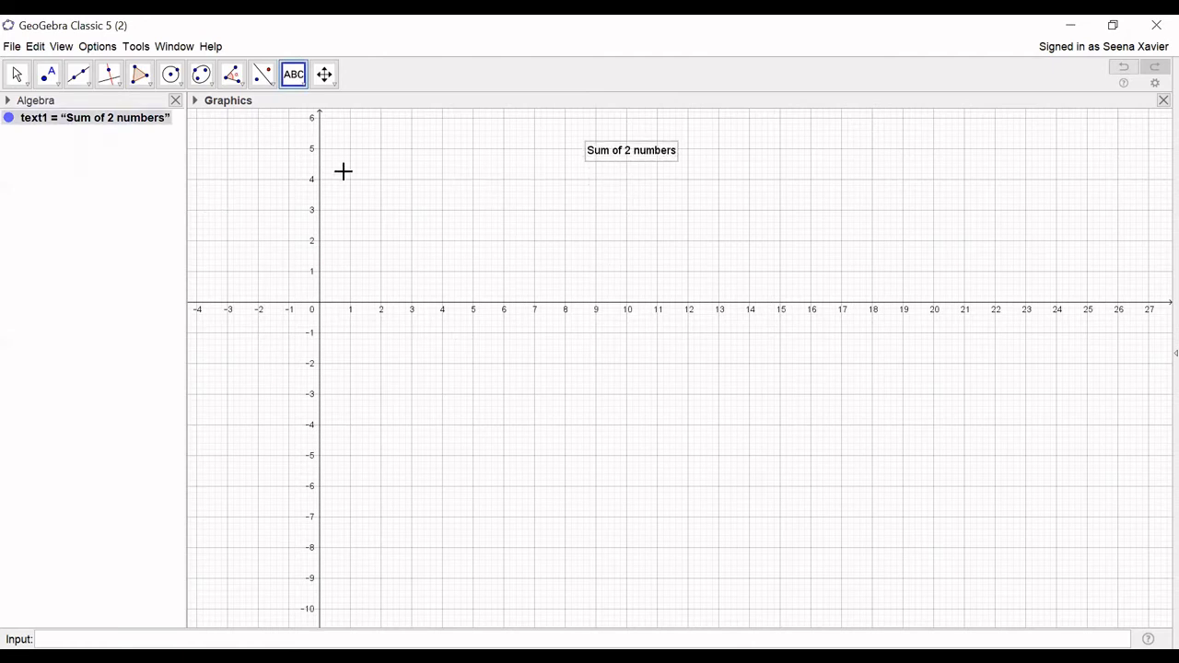
- Define a as a random integer with RandomBetween(-25, 100)
{"action": "left_click", "coordinate": [66, 640]}
{"action": "type", "text": "a=rand"}
{"action": "left_click", "coordinate": [141, 560]}
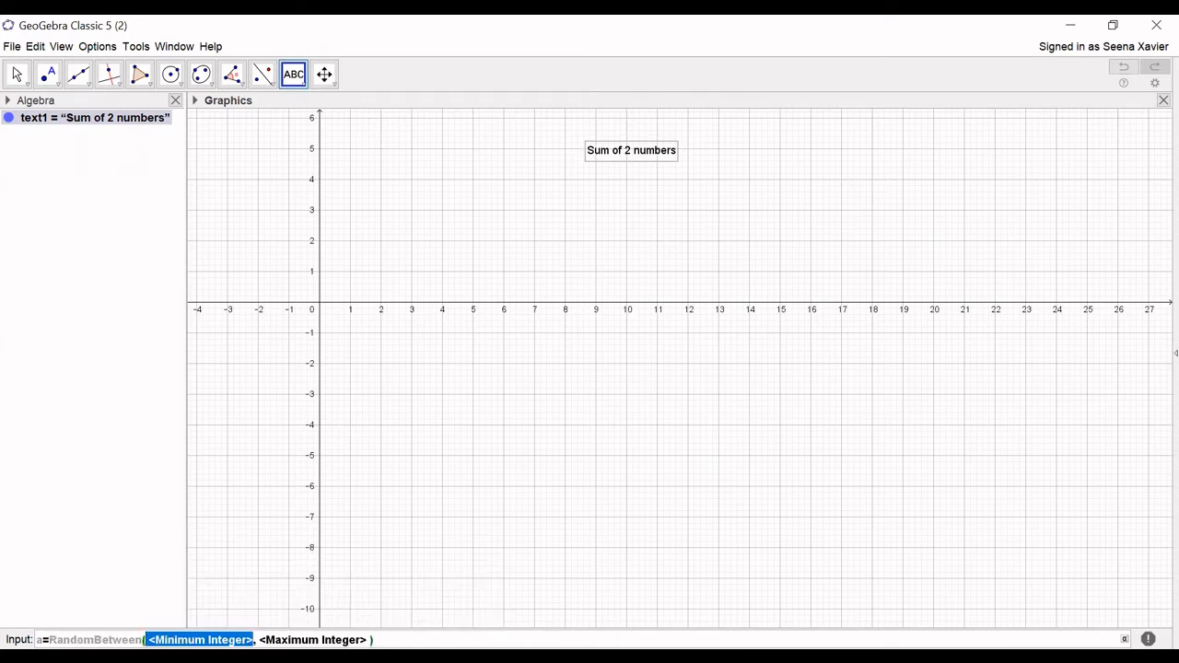
{"action": "type", "text": "-25"}
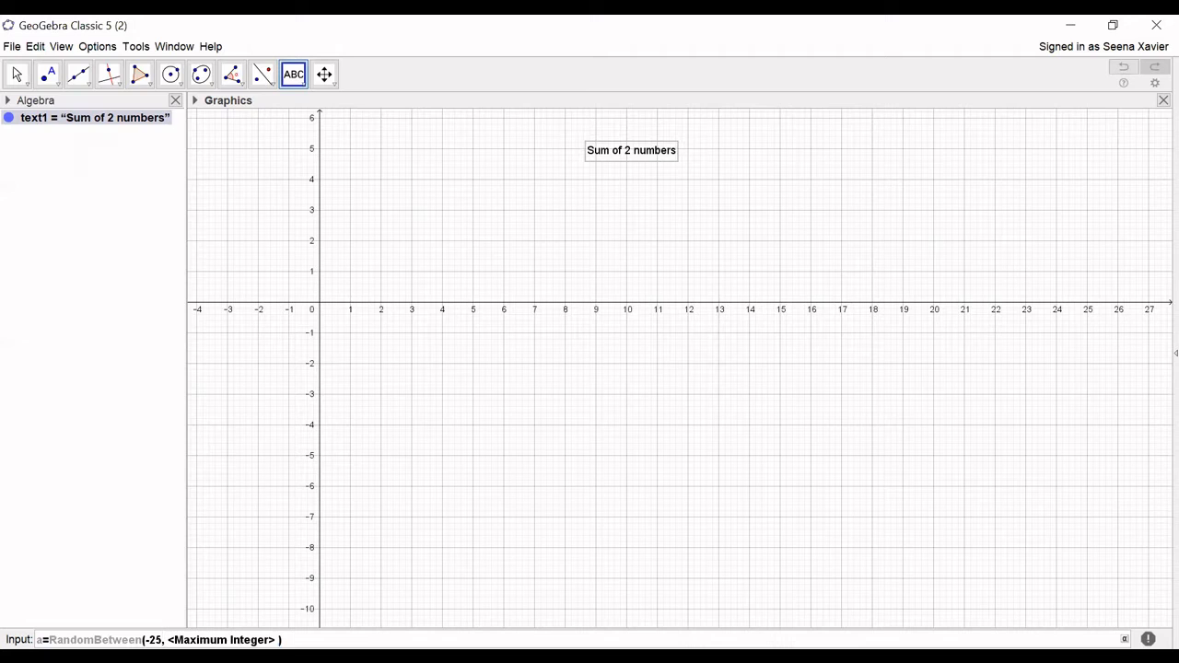
{"action": "key", "text": "Tab"}
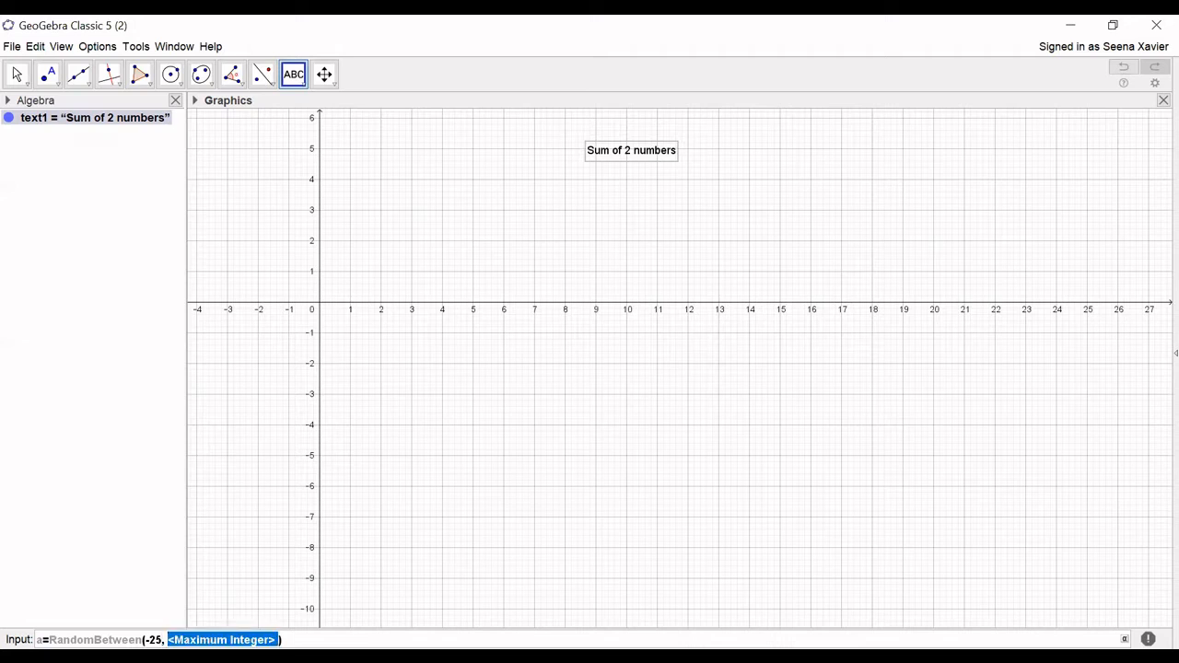
{"action": "type", "text": "100"}
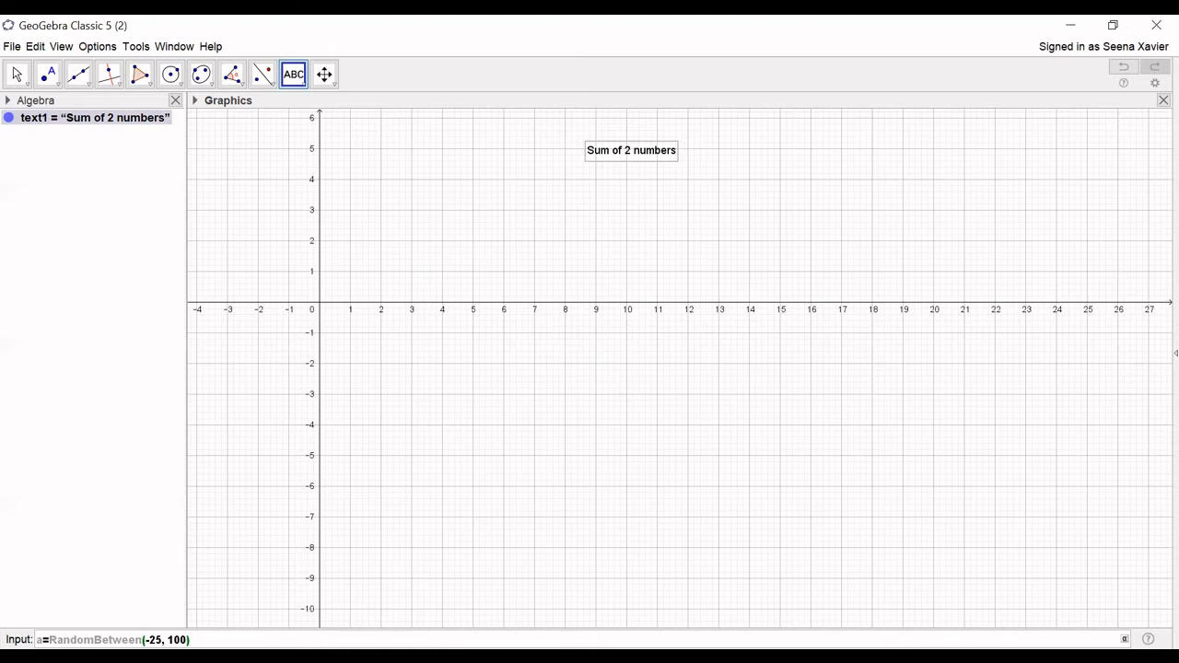
{"action": "key", "text": "Return"}
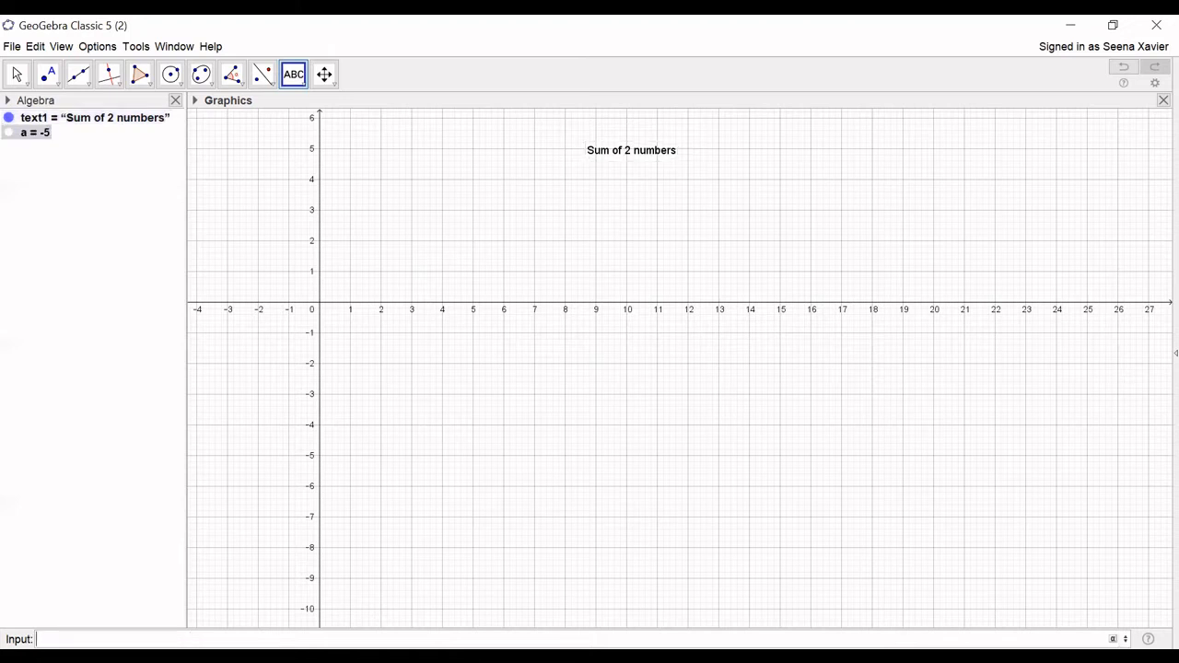
- Define b as RandomBetween(-25, 100) and c as a-b
{"action": "type", "text": "b= ran"}
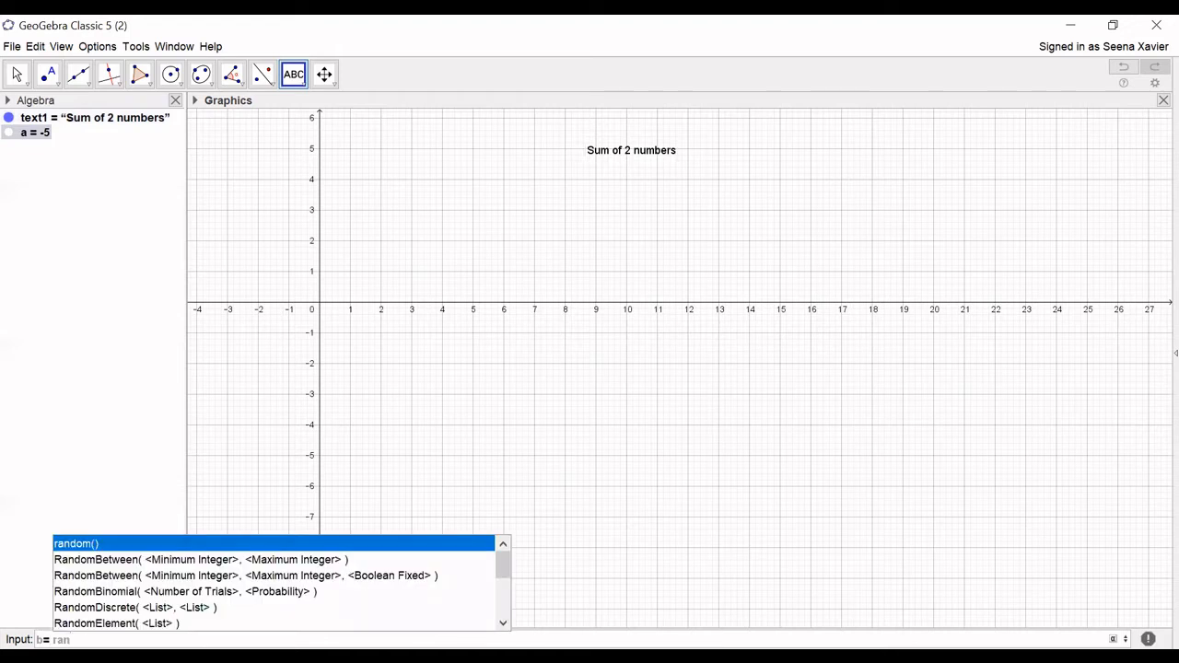
{"action": "left_click", "coordinate": [253, 559]}
{"action": "type", "text": "-25, <Maximum Integer> )"}
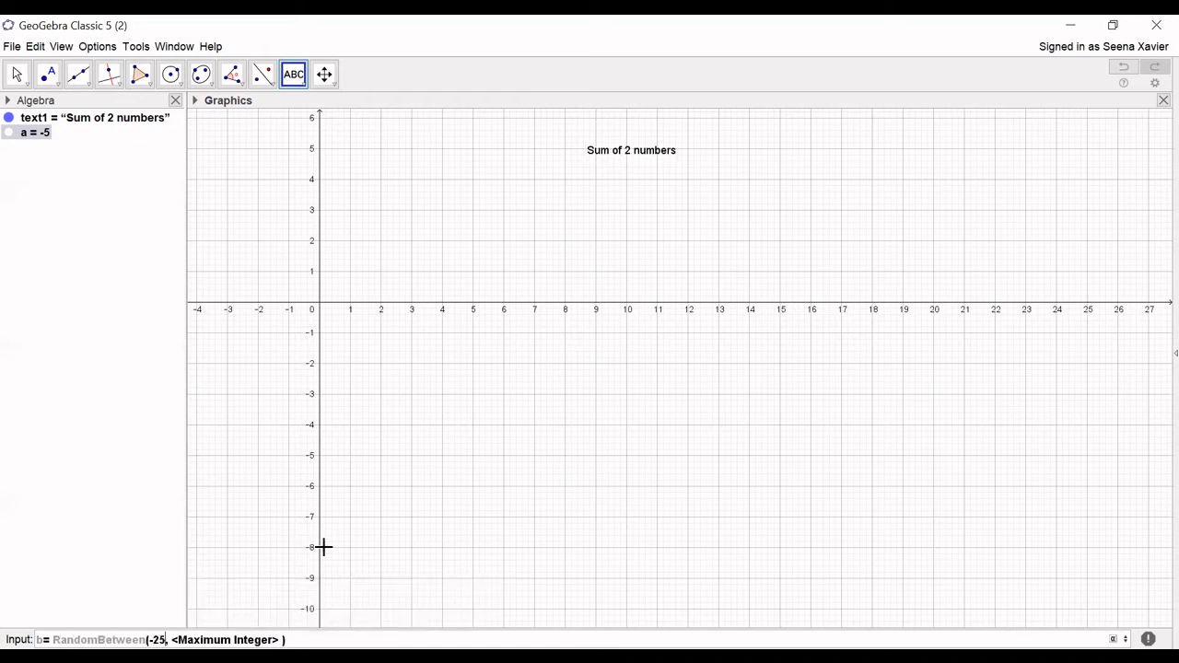
{"action": "key", "text": "Tab"}
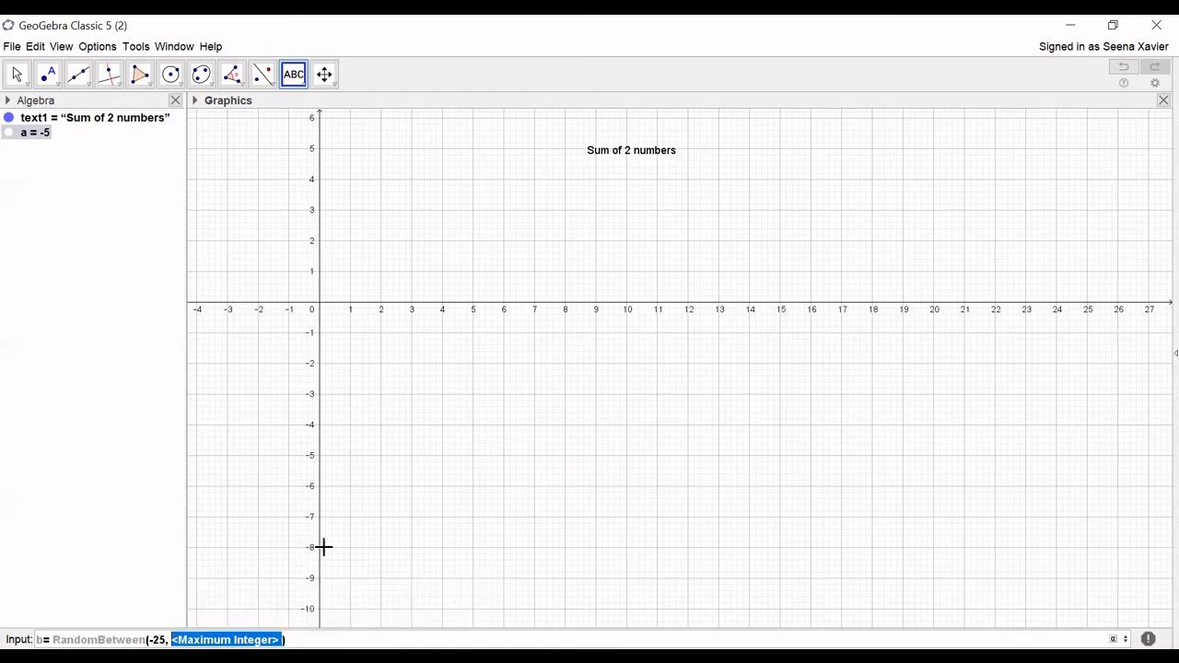
{"action": "type", "text": "100"}
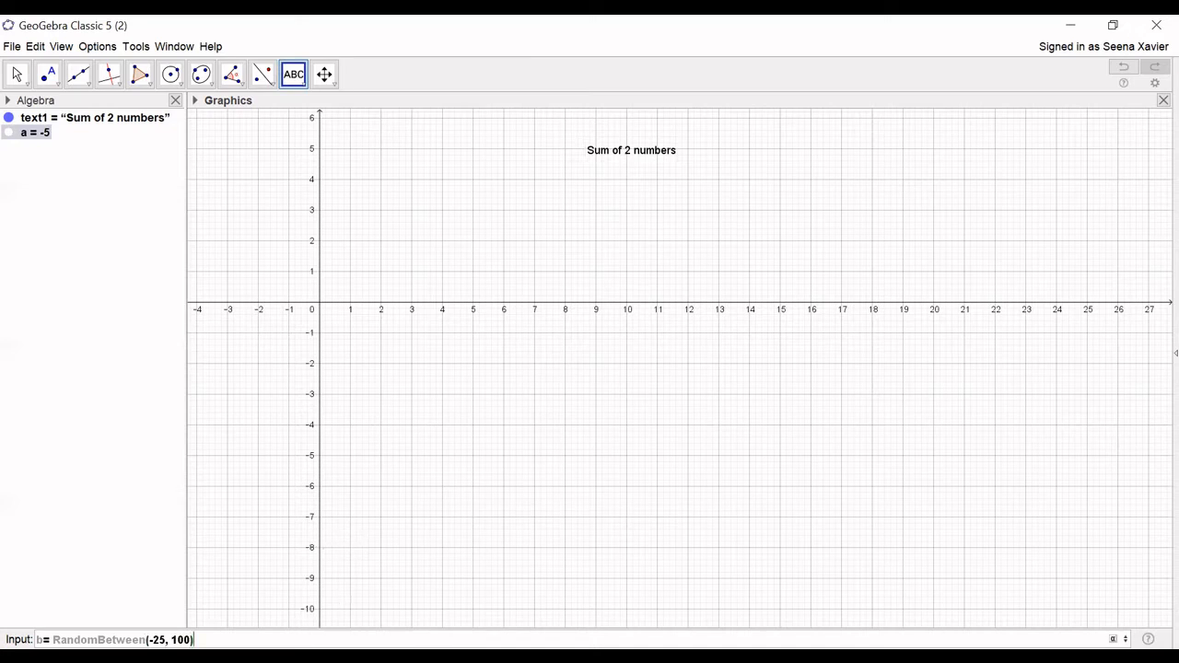
{"action": "key", "text": "Return"}
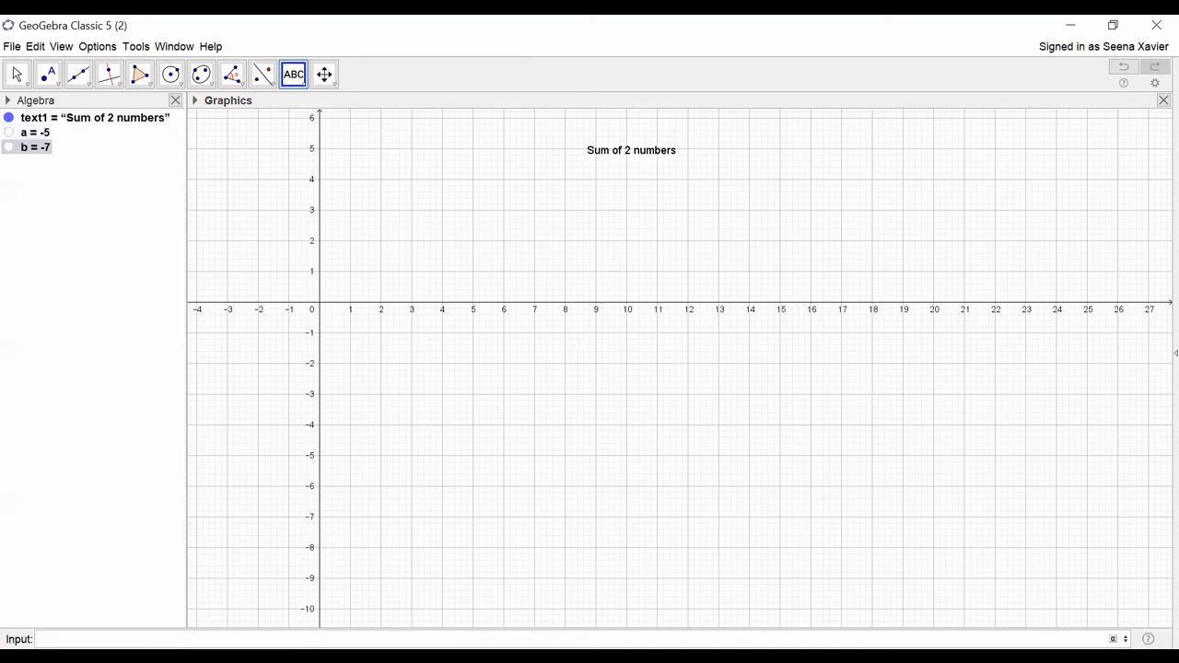
{"action": "type", "text": "c=a-b"}
{"action": "key", "text": "Return"}
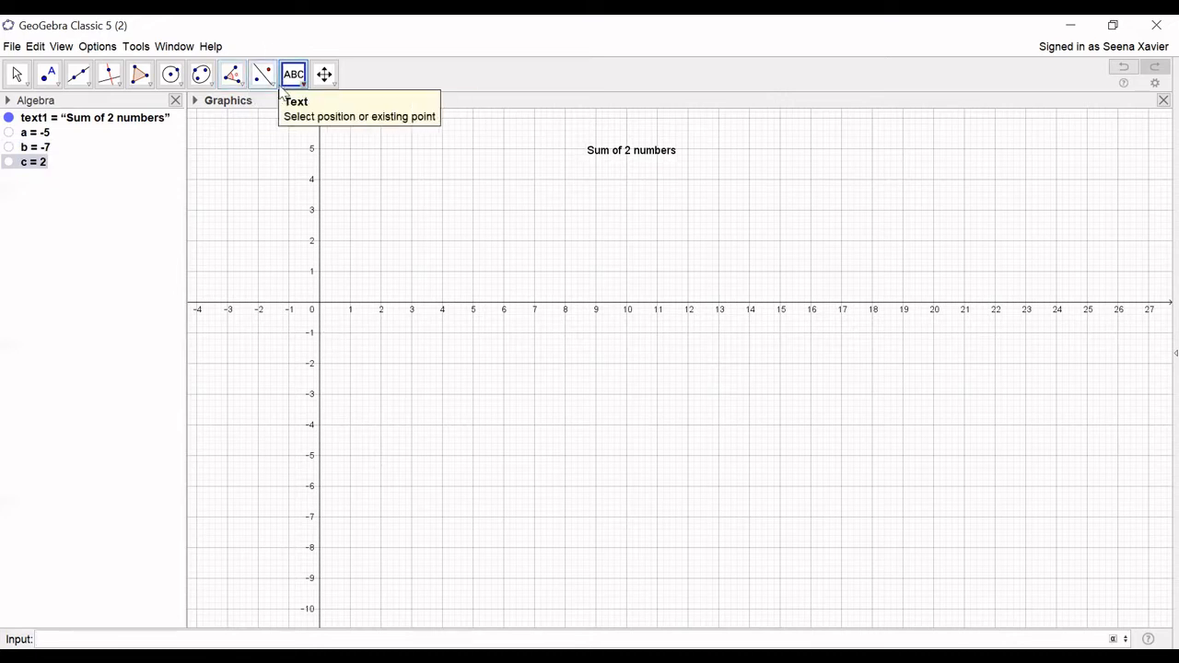
- Create a number slider d below the heading with minimum -50, maximum 200 and increment 1
{"action": "left_click", "coordinate": [293, 86]}
{"action": "left_click", "coordinate": [304, 103]}
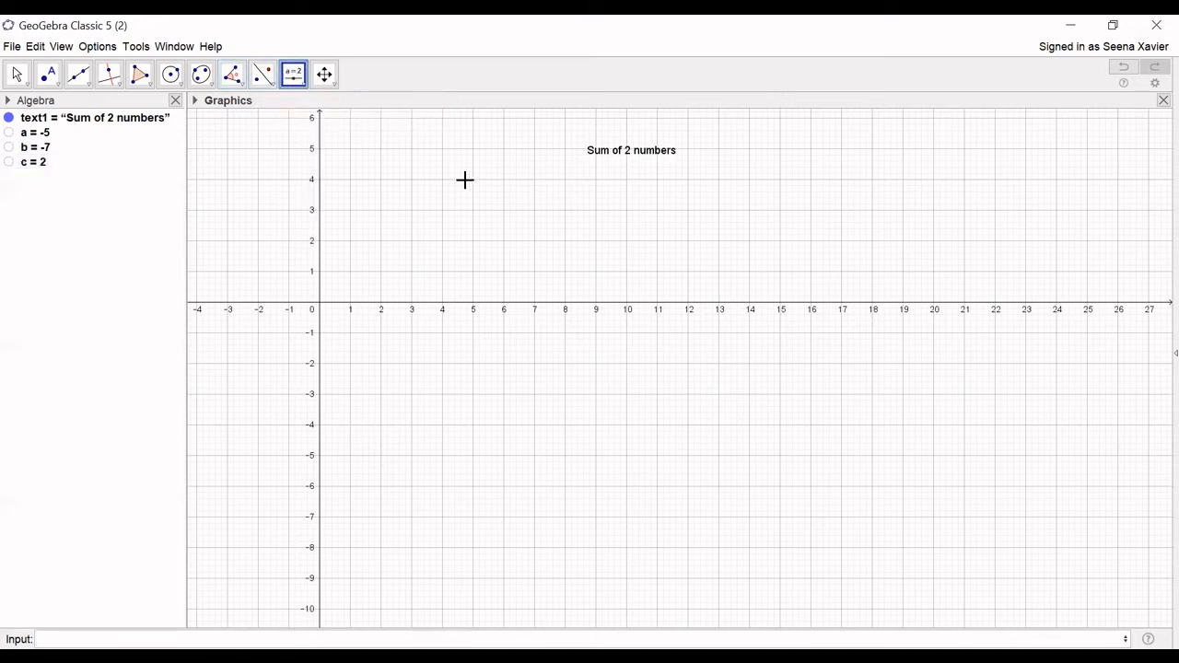
{"action": "left_click", "coordinate": [403, 215]}
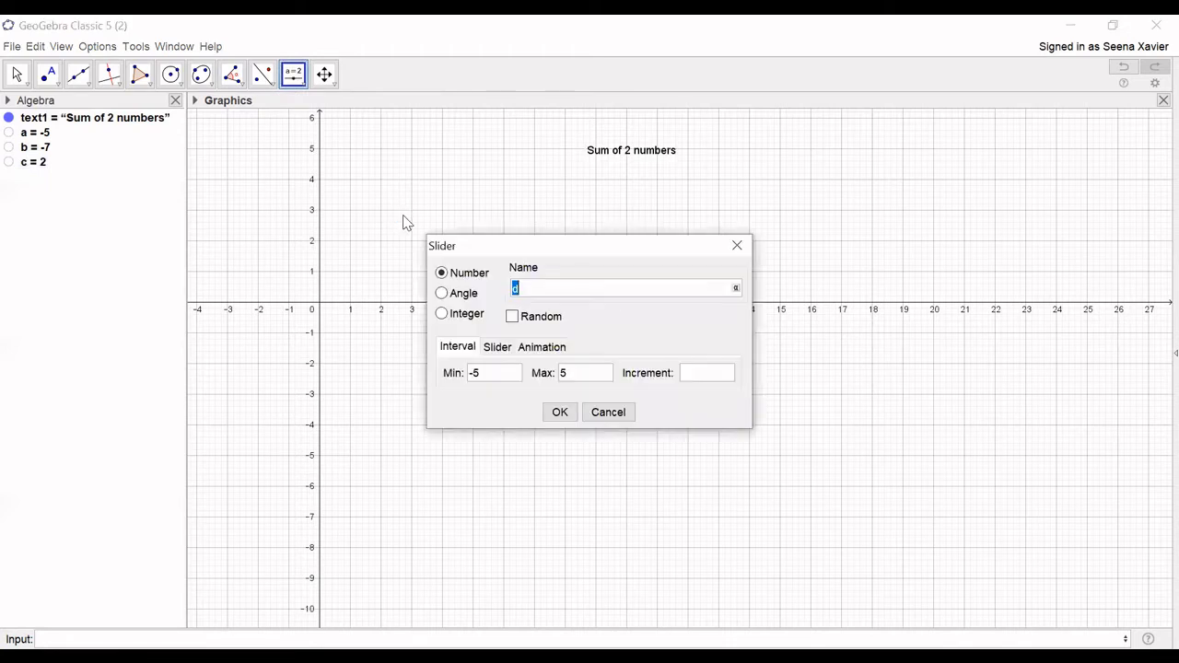
{"action": "left_click", "coordinate": [482, 376]}
{"action": "key", "text": "BackSpace"}
{"action": "key", "text": "BackSpace"}
{"action": "type", "text": "-50"}
{"action": "left_click", "coordinate": [594, 384]}
{"action": "key", "text": "BackSpace"}
{"action": "type", "text": "200"}
{"action": "left_click", "coordinate": [701, 384]}
{"action": "type", "text": "1"}
{"action": "left_click", "coordinate": [559, 414]}
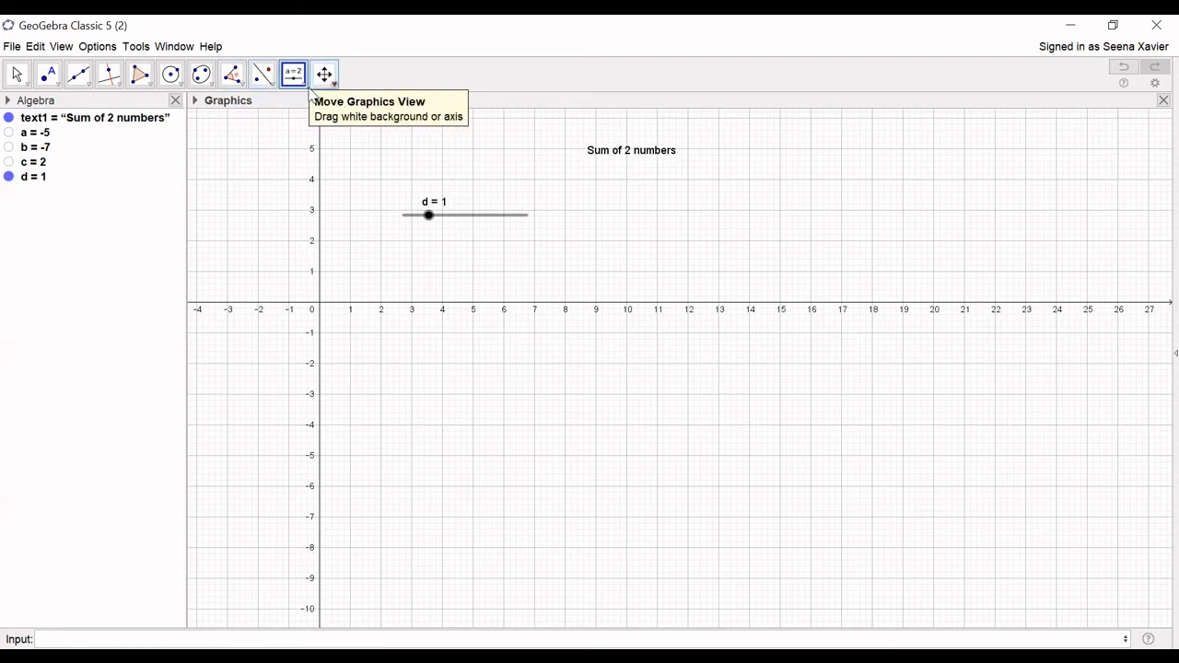
- Insert an input box captioned "Sum =" linked to d, and move it just below the x-axis
{"action": "left_click", "coordinate": [297, 79]}
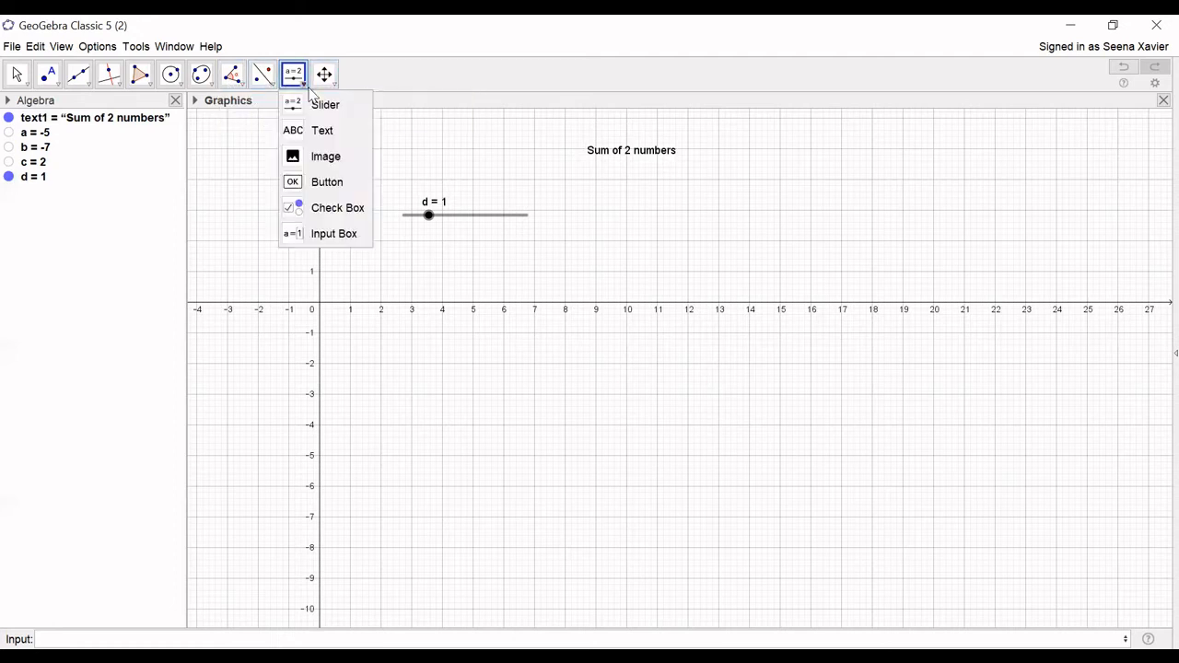
{"action": "left_click", "coordinate": [327, 233]}
{"action": "left_click", "coordinate": [382, 288]}
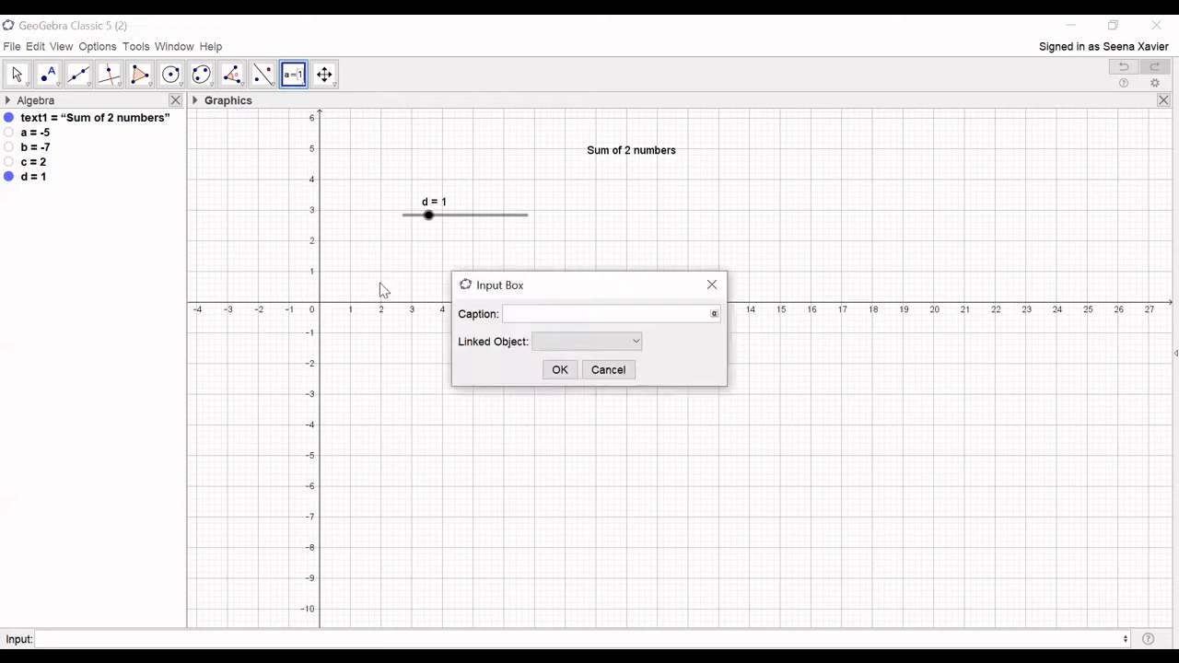
{"action": "type", "text": "Sum ="}
{"action": "left_click", "coordinate": [636, 343]}
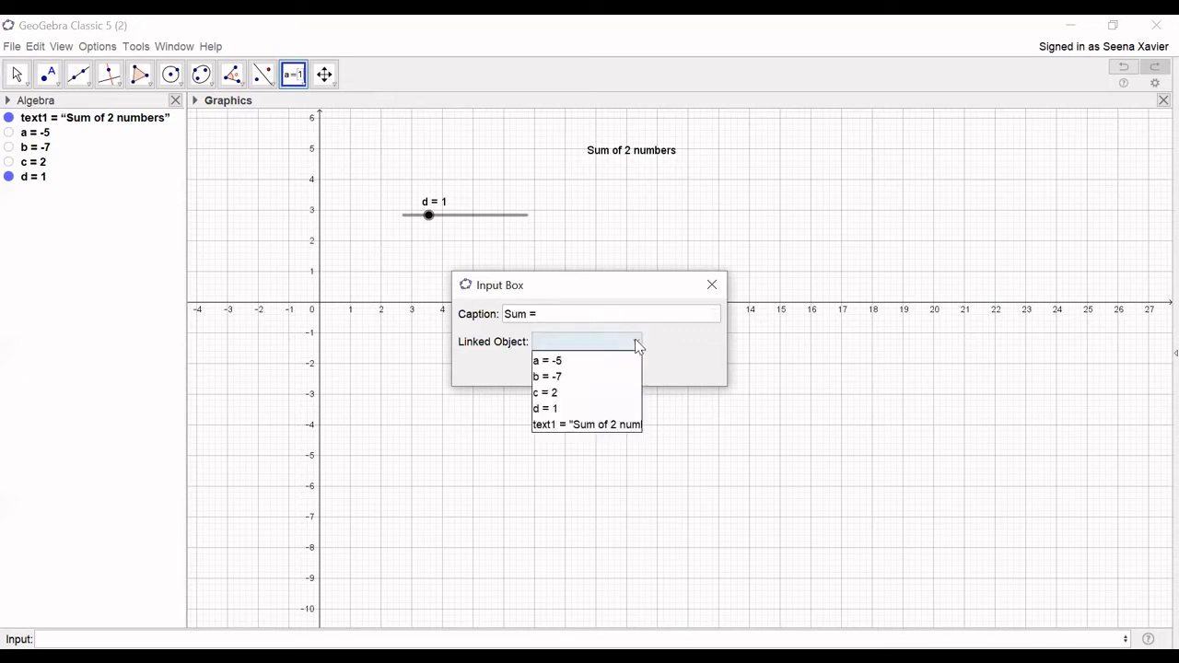
{"action": "left_click", "coordinate": [557, 410]}
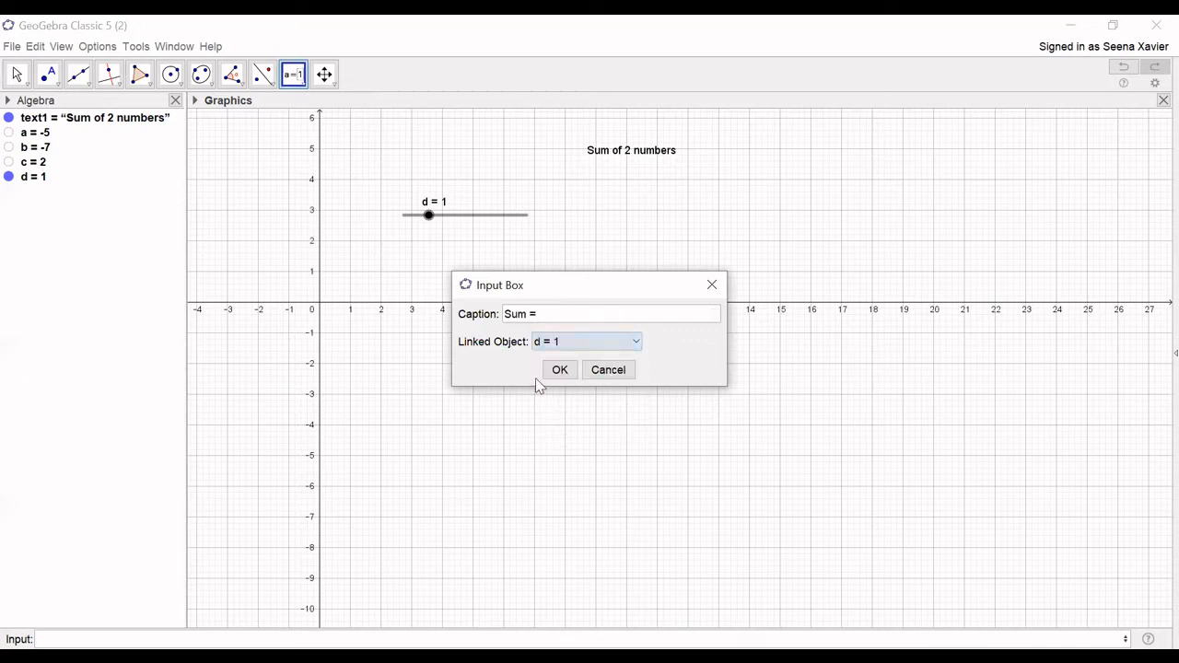
{"action": "key", "text": "Return"}
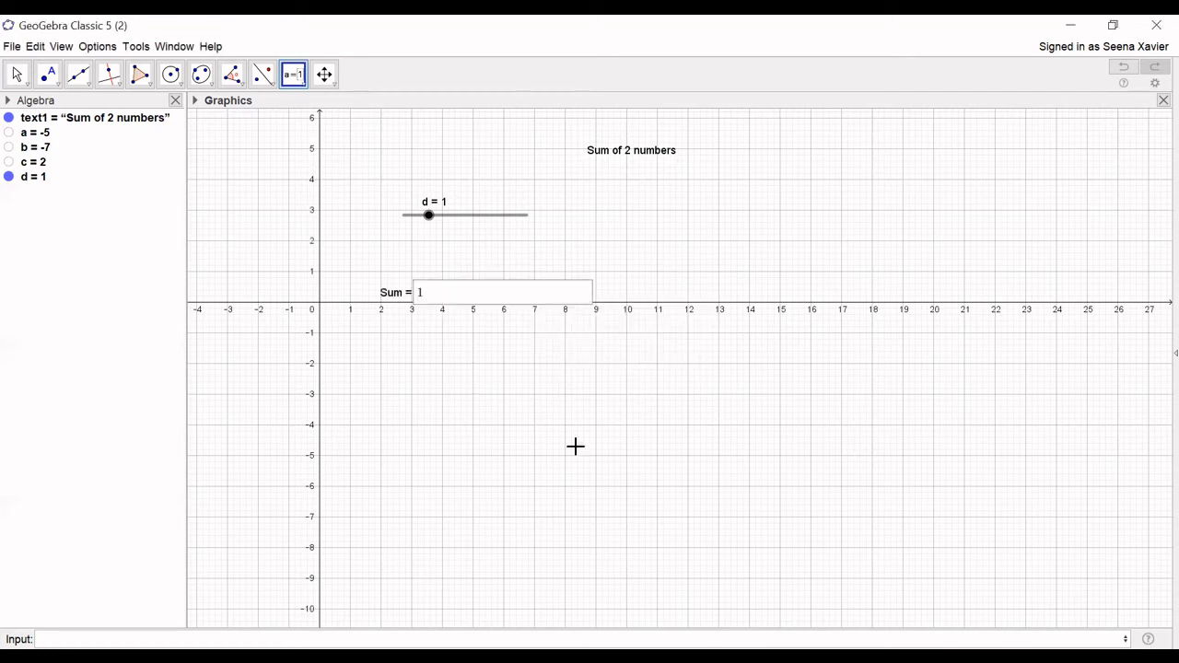
{"action": "left_click_drag", "start_coordinate": [447, 290], "coordinate": [439, 351]}
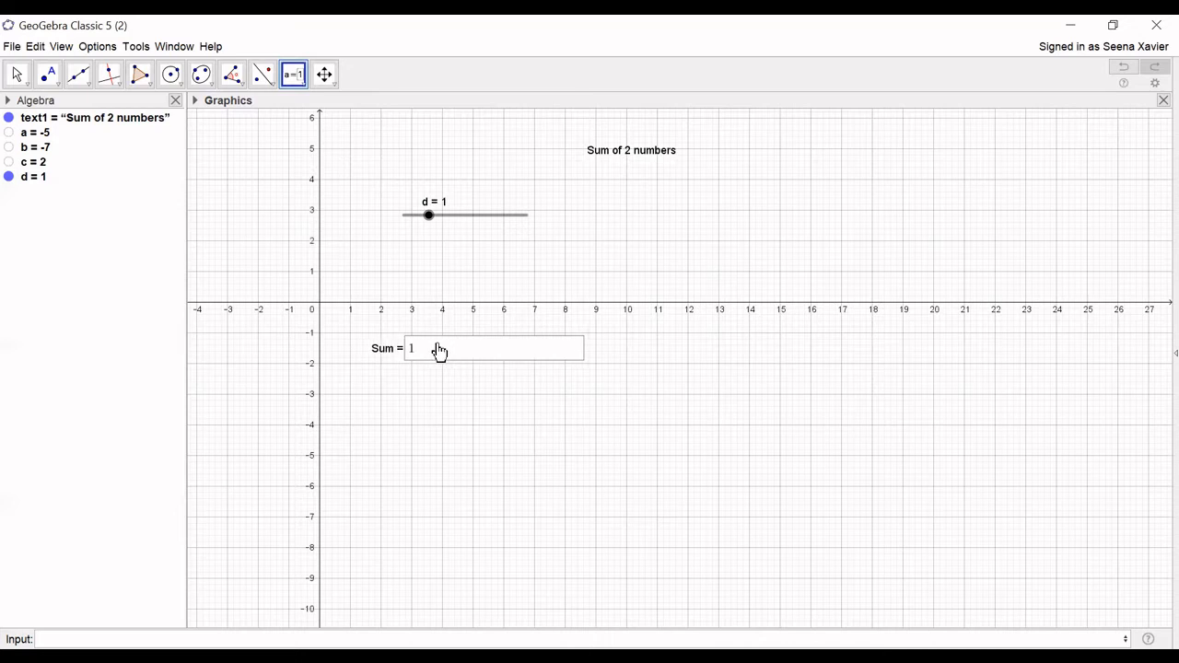
- Shorten the "Sum =" input box to about half its length through its style properties
{"action": "right_click", "coordinate": [440, 352]}
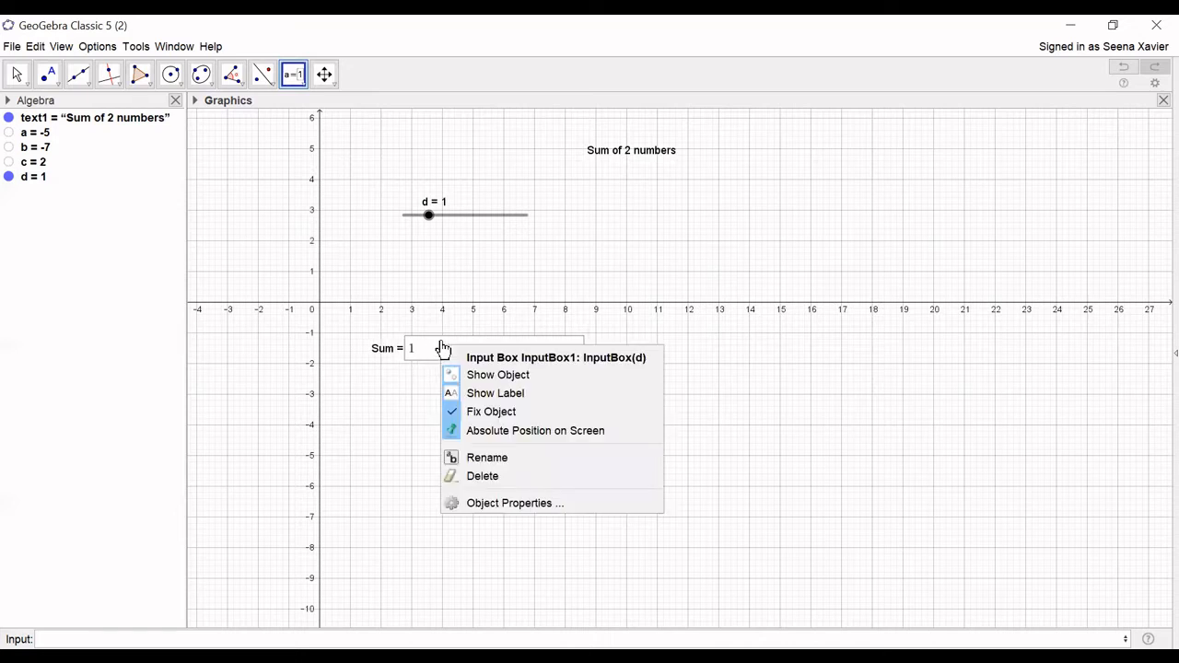
{"action": "left_click", "coordinate": [547, 501]}
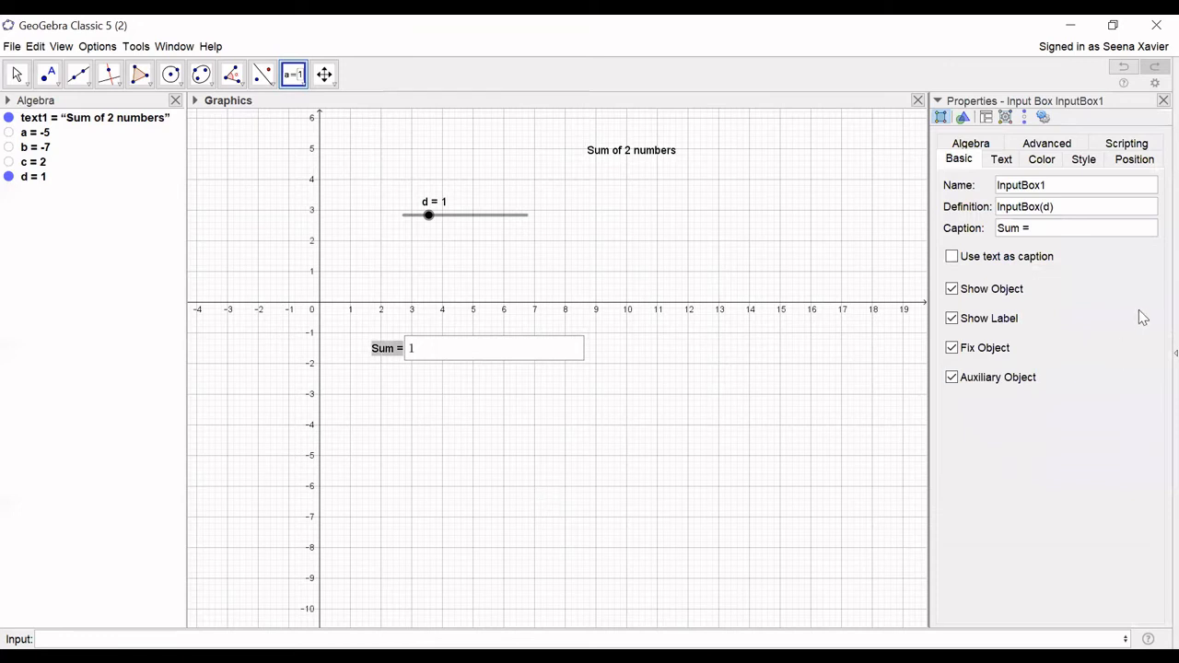
{"action": "left_click", "coordinate": [1028, 144]}
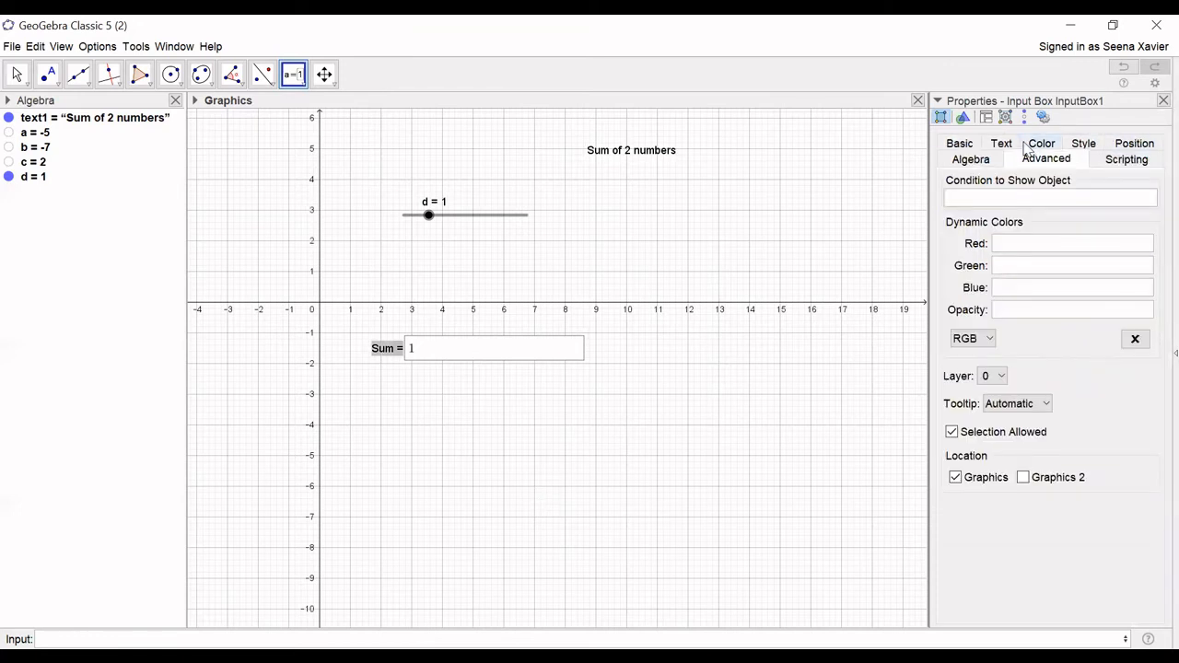
{"action": "left_click", "coordinate": [956, 144]}
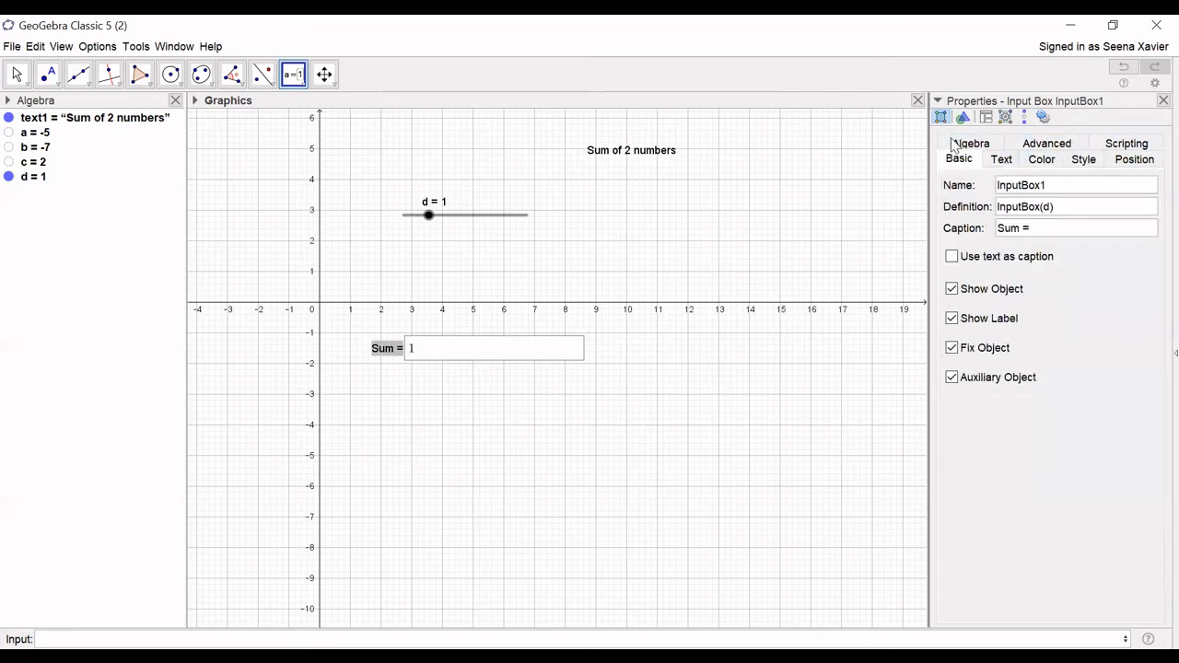
{"action": "left_click", "coordinate": [1085, 161]}
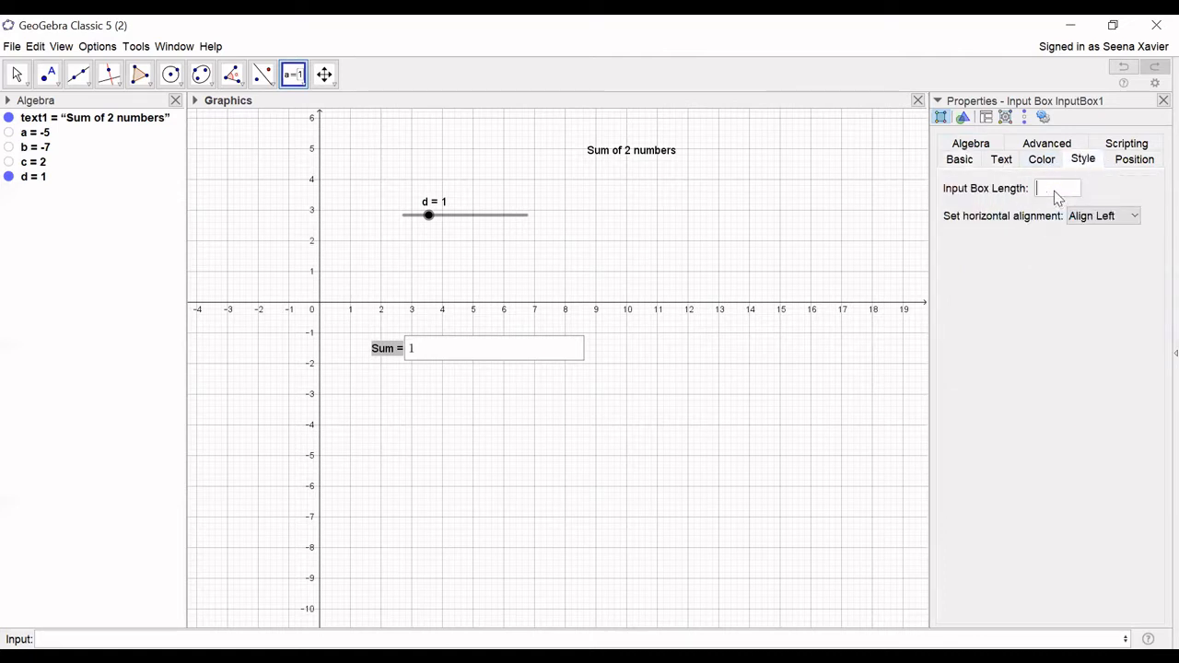
{"action": "left_click", "coordinate": [1164, 100]}
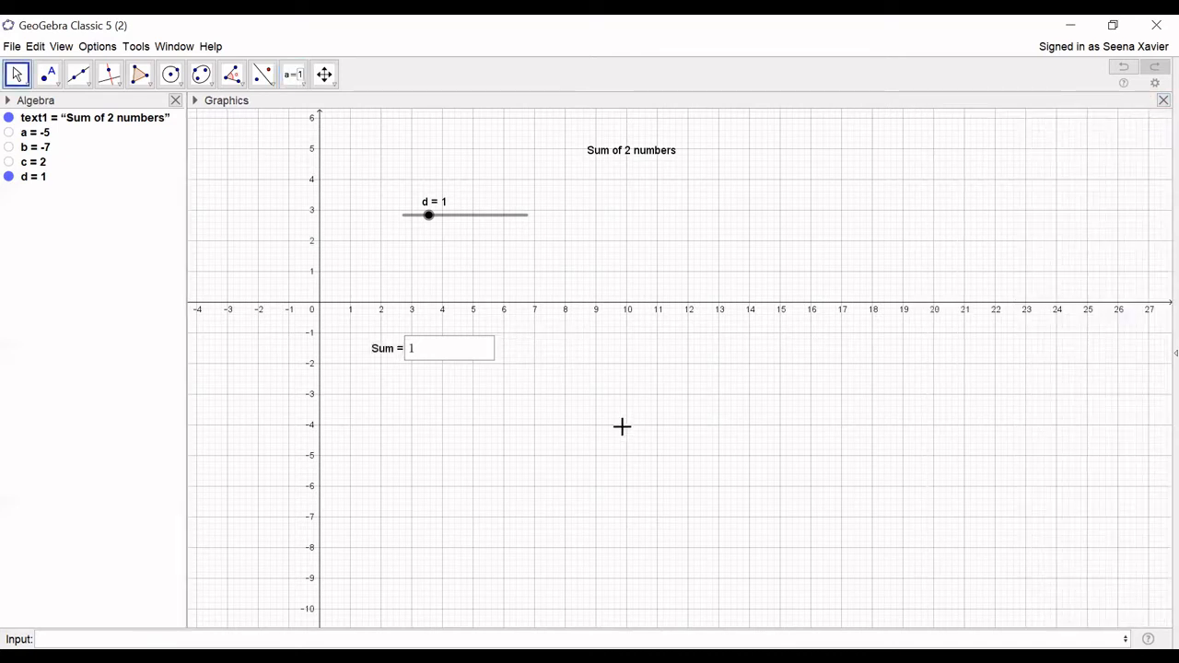
- Insert a dynamic text a+b, using the values of a and b, just above the "Sum =" input box
{"action": "left_click", "coordinate": [301, 84]}
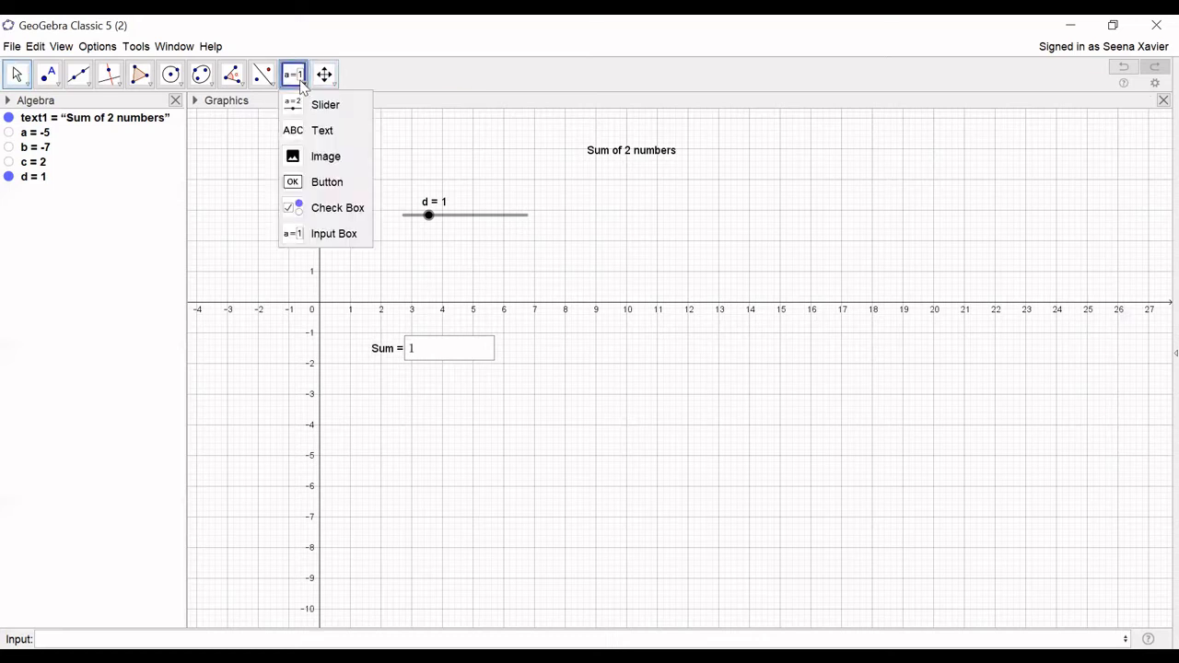
{"action": "left_click", "coordinate": [314, 130]}
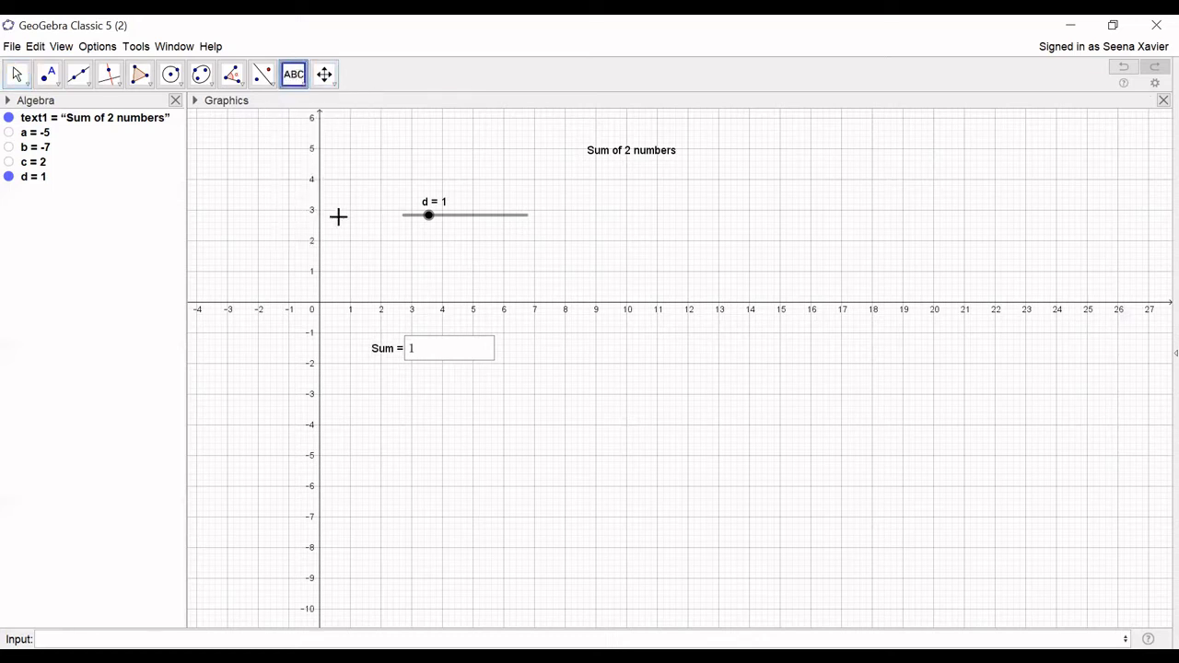
{"action": "left_click", "coordinate": [387, 295]}
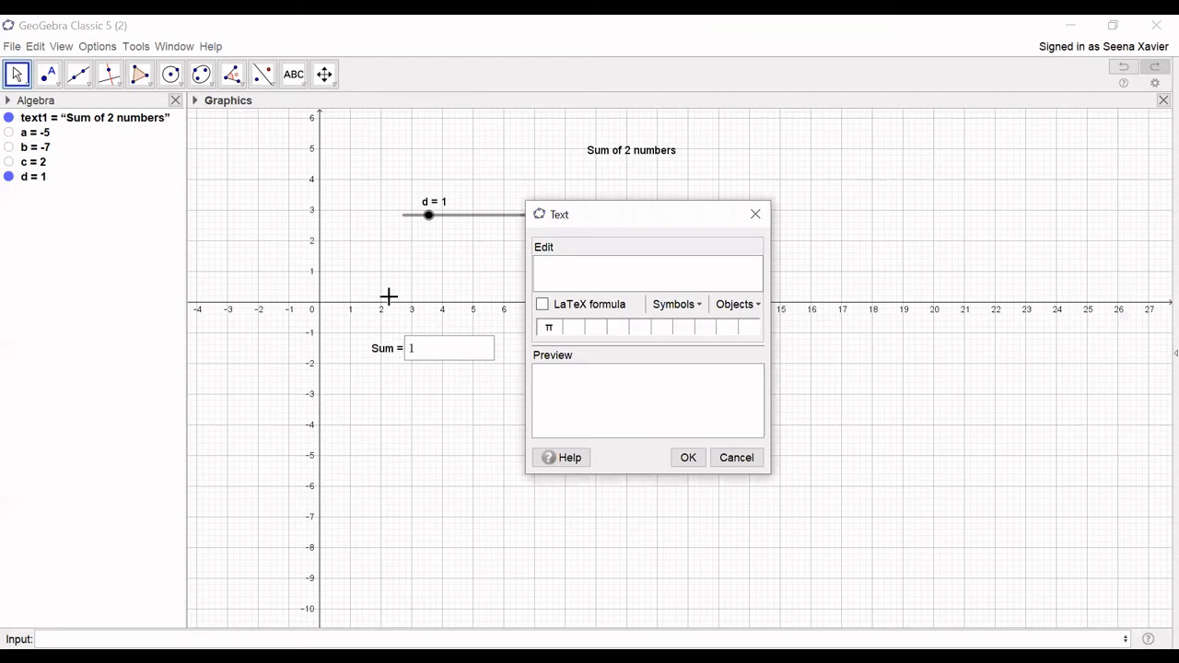
{"action": "left_click", "coordinate": [31, 133]}
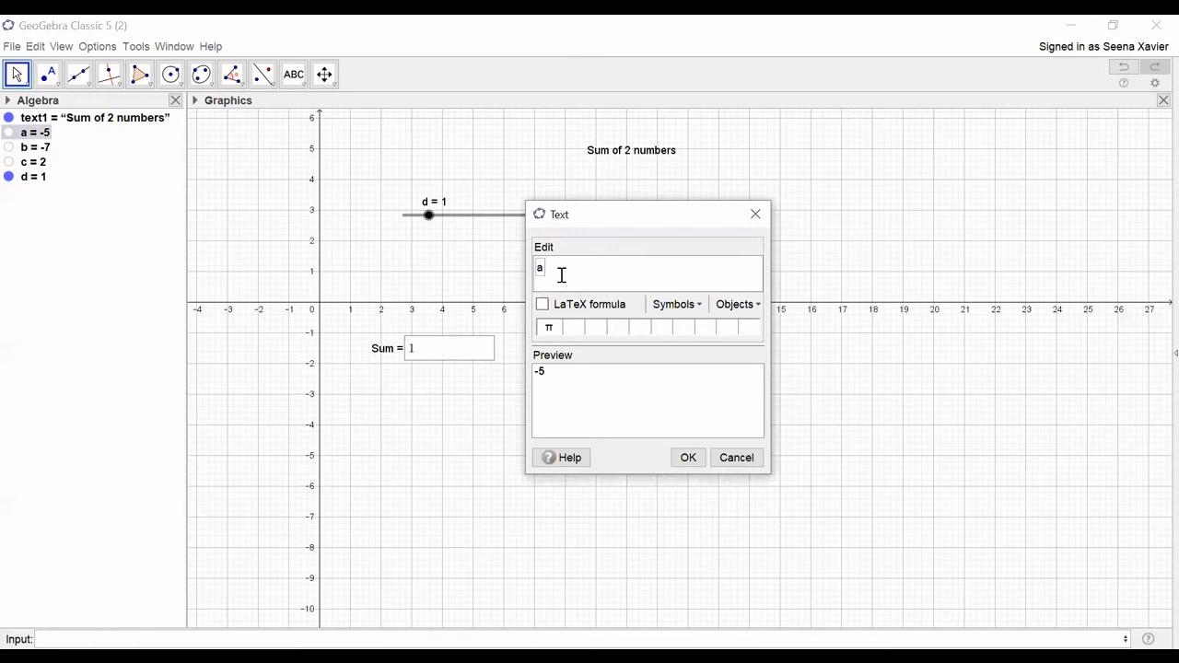
{"action": "type", "text": "+b"}
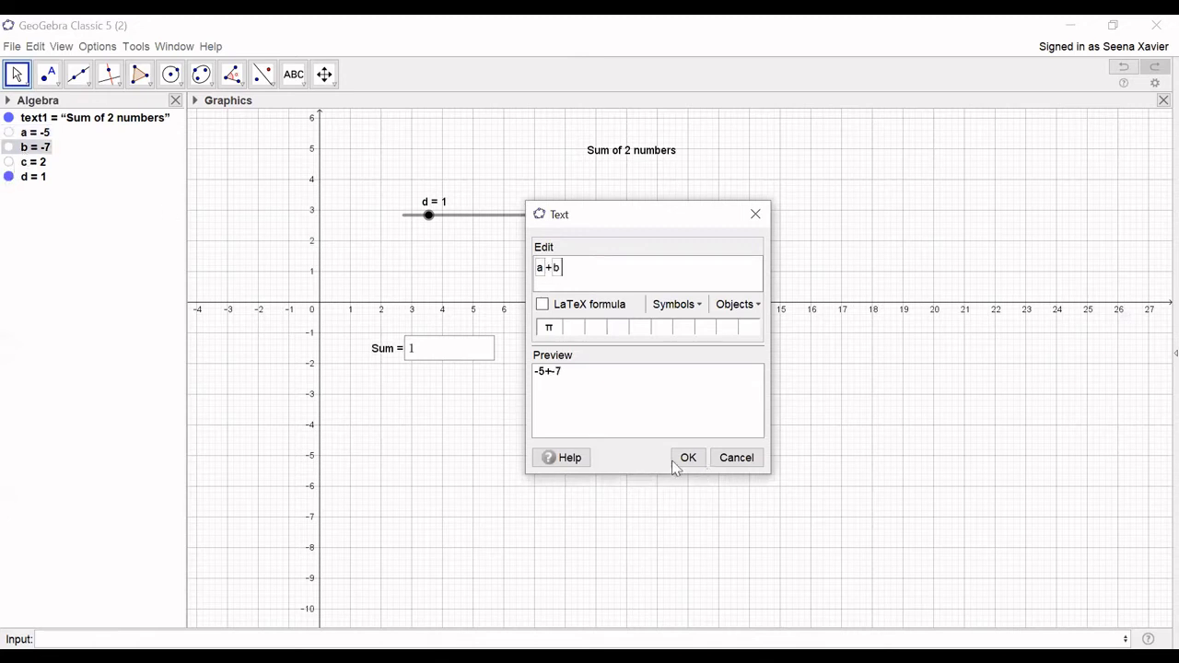
{"action": "left_click", "coordinate": [687, 458]}
- Change the definition of number c to a + b in its object properties
{"action": "right_click", "coordinate": [29, 163]}
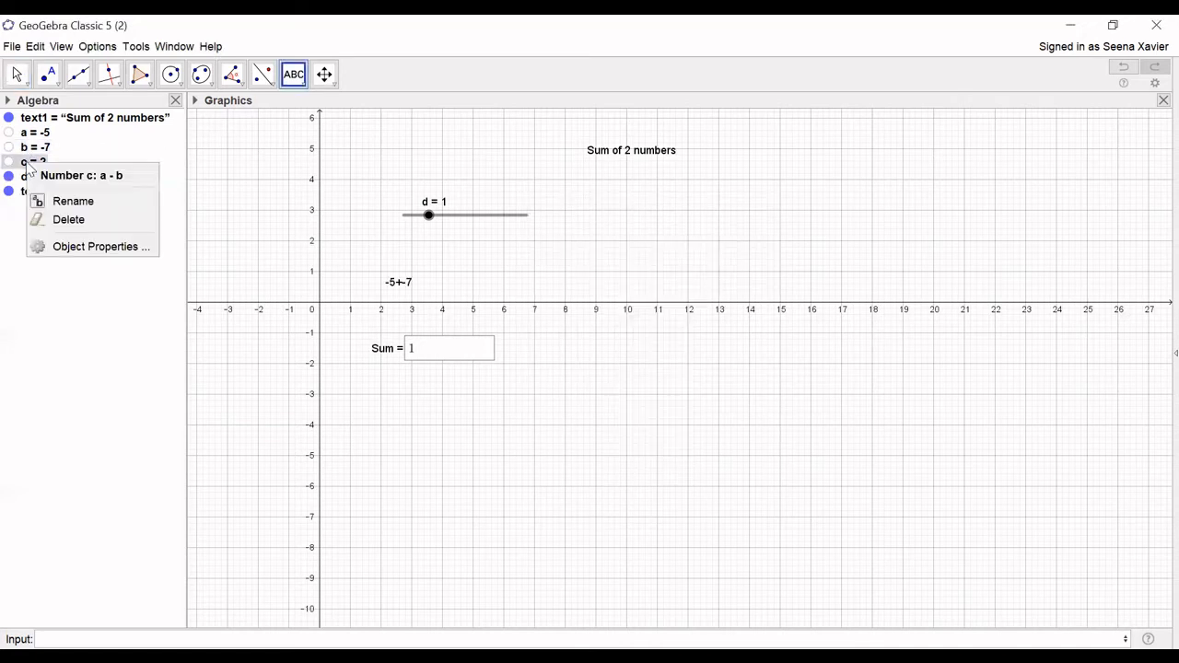
{"action": "left_click", "coordinate": [94, 251]}
{"action": "left_click", "coordinate": [1014, 193]}
{"action": "key", "text": "BackSpace"}
{"action": "type", "text": "+ b"}
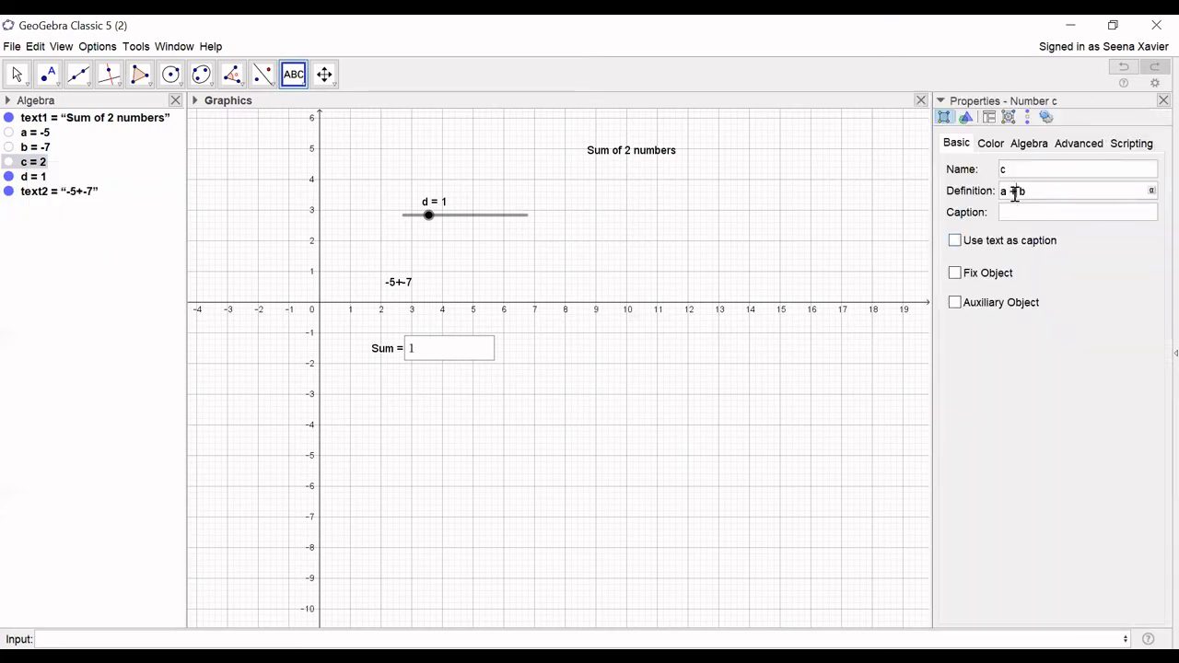
{"action": "left_click", "coordinate": [1164, 101]}
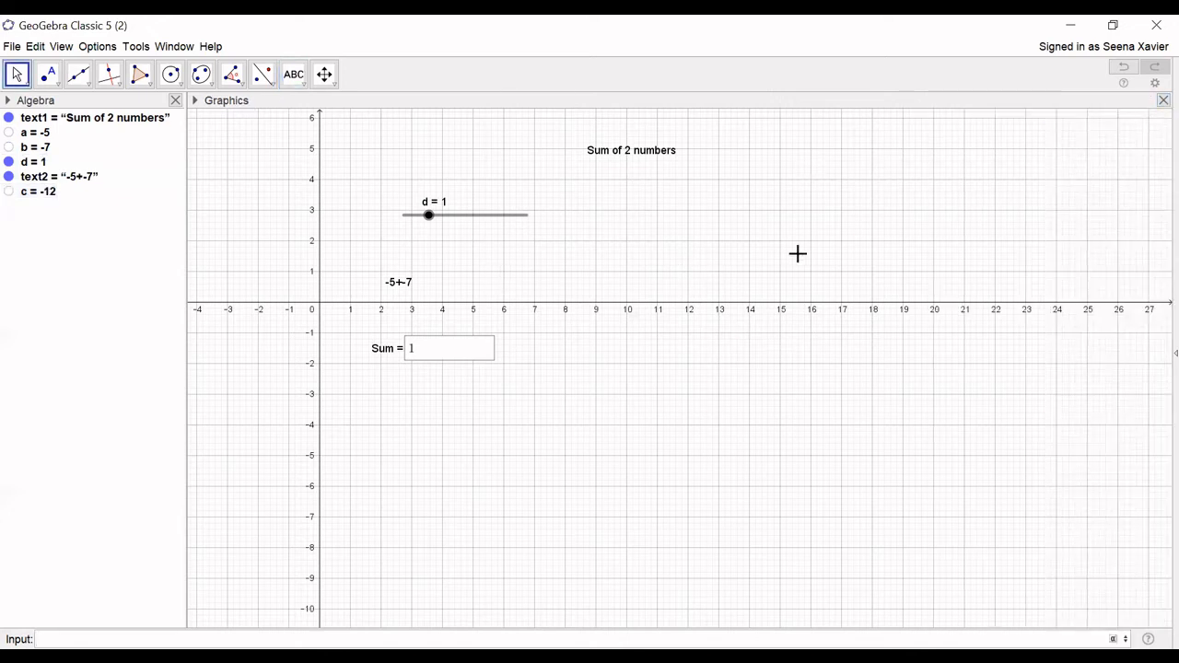
- Format the a+b text in red, bold and Large size through its object properties
{"action": "right_click", "coordinate": [392, 288]}
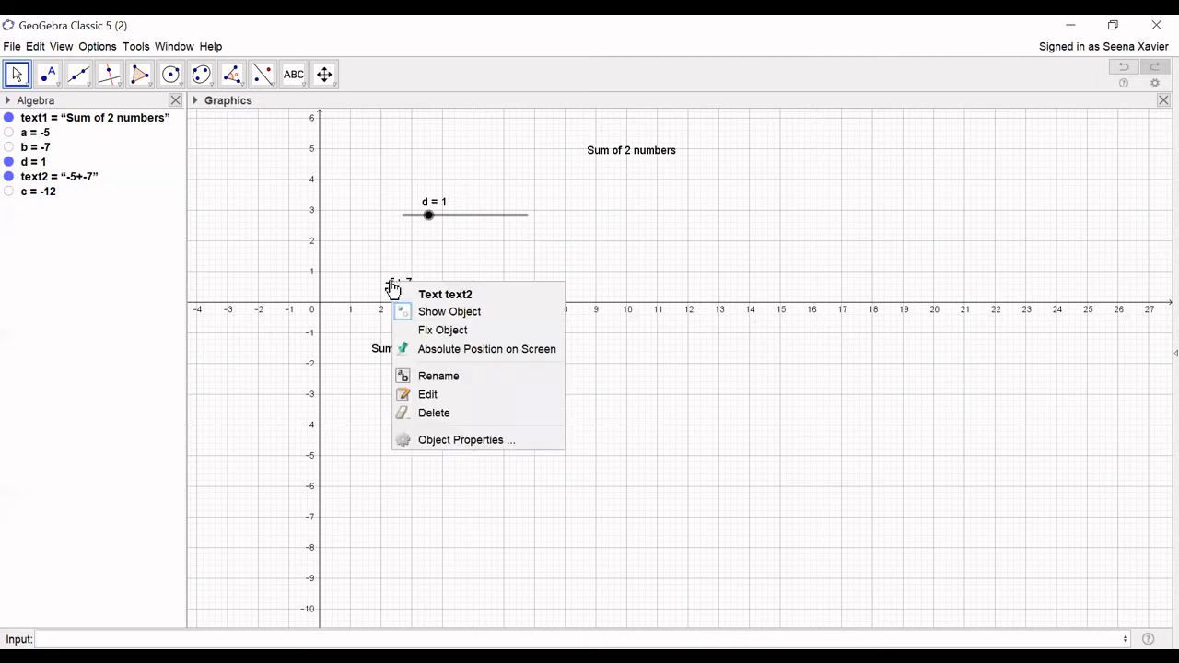
{"action": "left_click", "coordinate": [443, 440]}
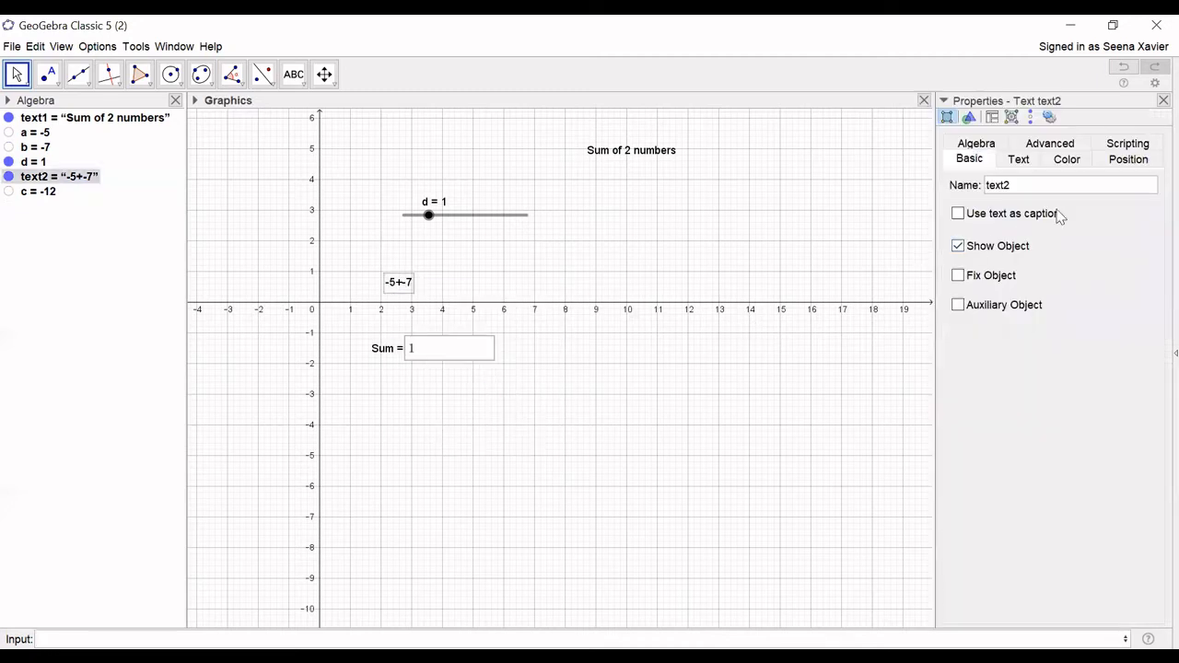
{"action": "left_click", "coordinate": [1066, 158]}
{"action": "left_click", "coordinate": [969, 188]}
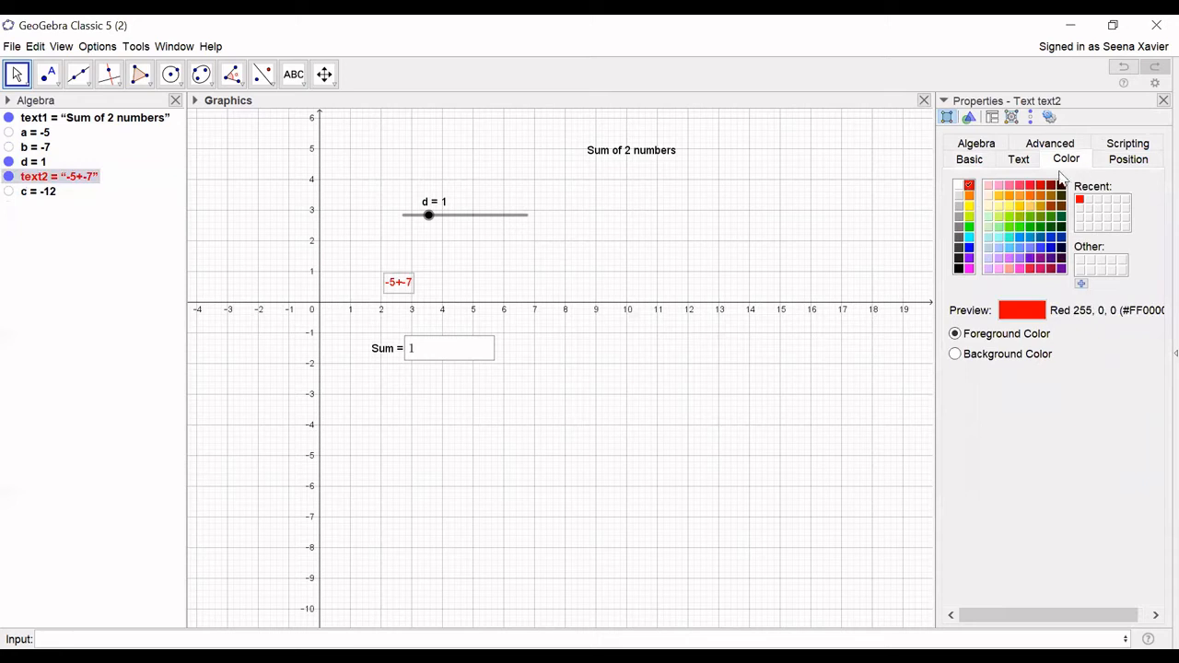
{"action": "left_click", "coordinate": [1018, 159]}
{"action": "left_click", "coordinate": [1120, 182]}
{"action": "left_click", "coordinate": [1092, 182]}
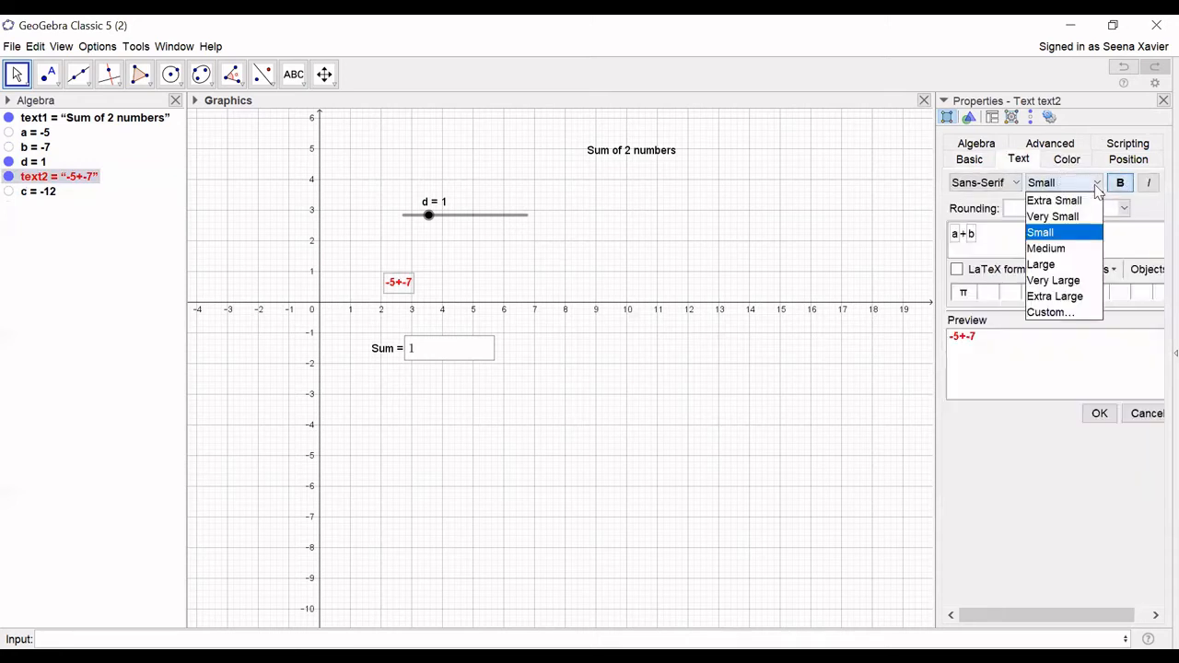
{"action": "left_click", "coordinate": [1066, 264]}
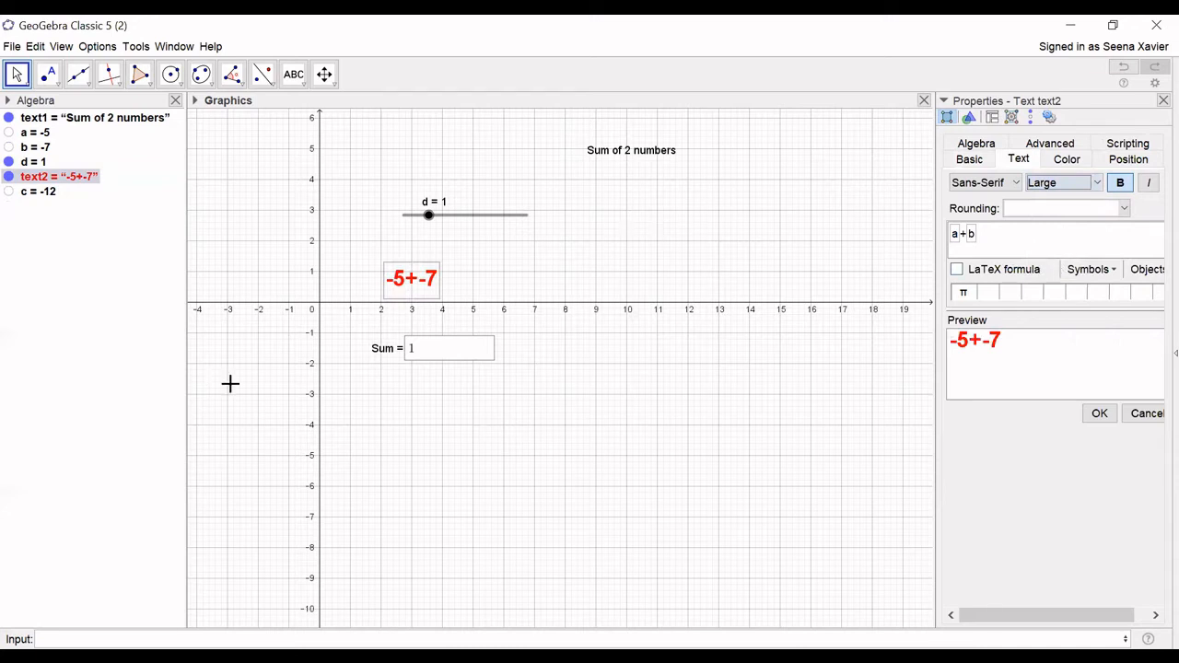
{"action": "left_click", "coordinate": [1163, 100]}
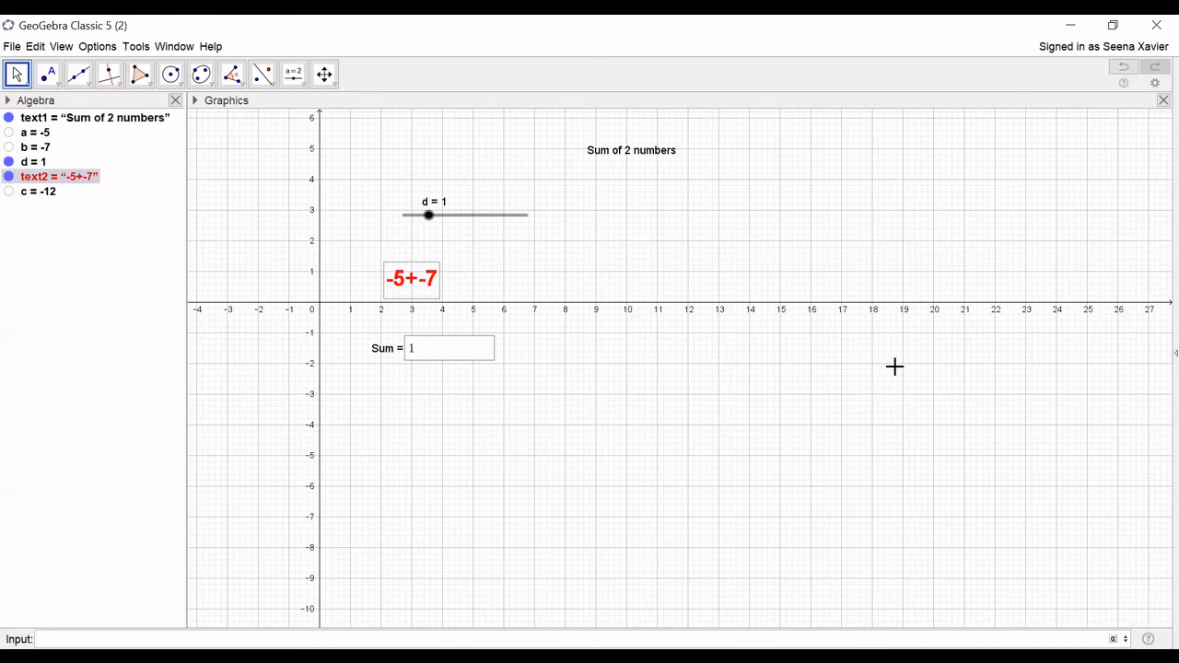
- Insert a button captioned "Submit" with no script and position it below the "Sum =" input box
{"action": "left_click", "coordinate": [295, 78]}
{"action": "left_click", "coordinate": [314, 182]}
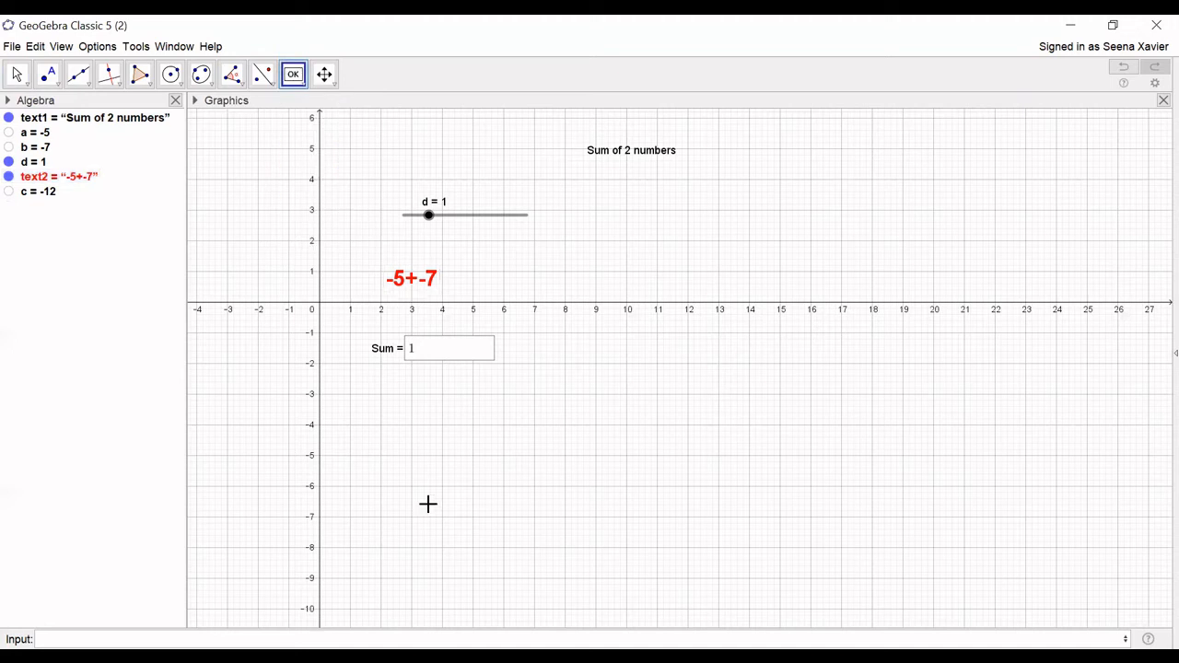
{"action": "left_click", "coordinate": [397, 445]}
{"action": "type", "text": "Submit"}
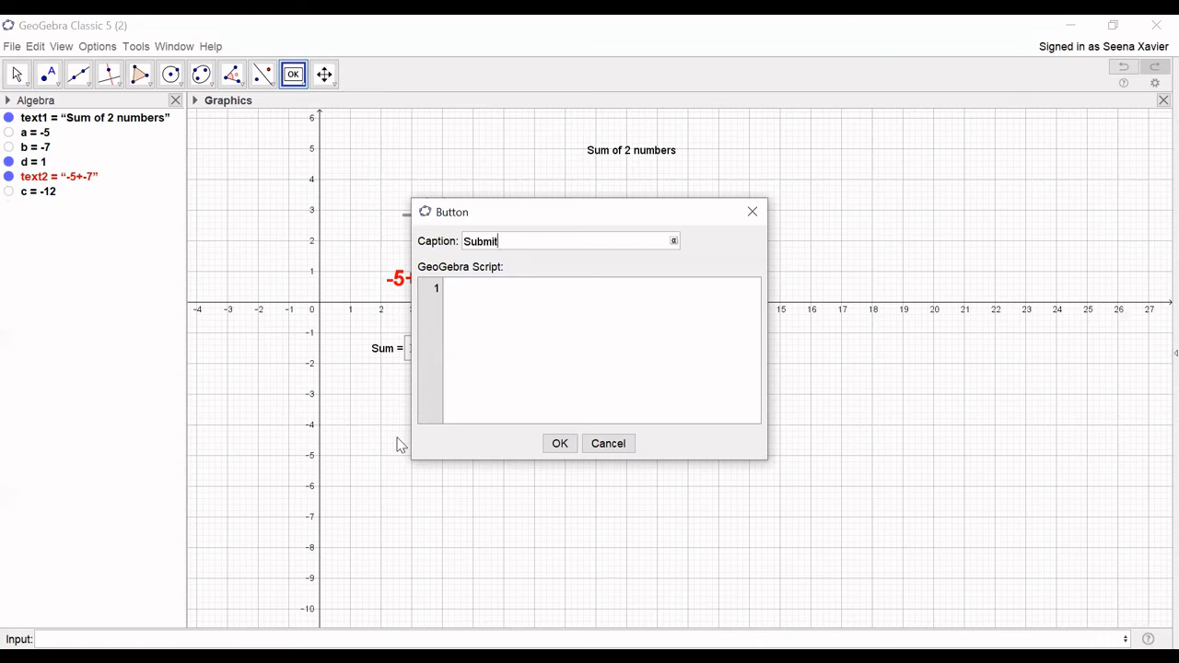
{"action": "left_click", "coordinate": [565, 445]}
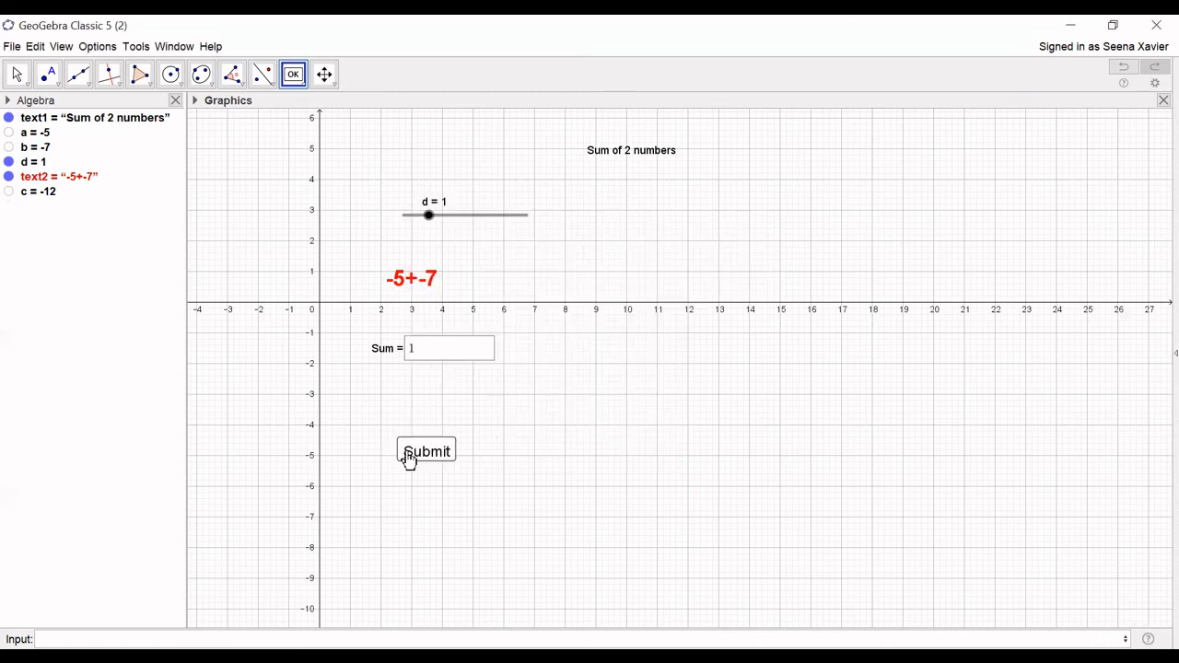
{"action": "left_click_drag", "start_coordinate": [414, 458], "coordinate": [449, 451]}
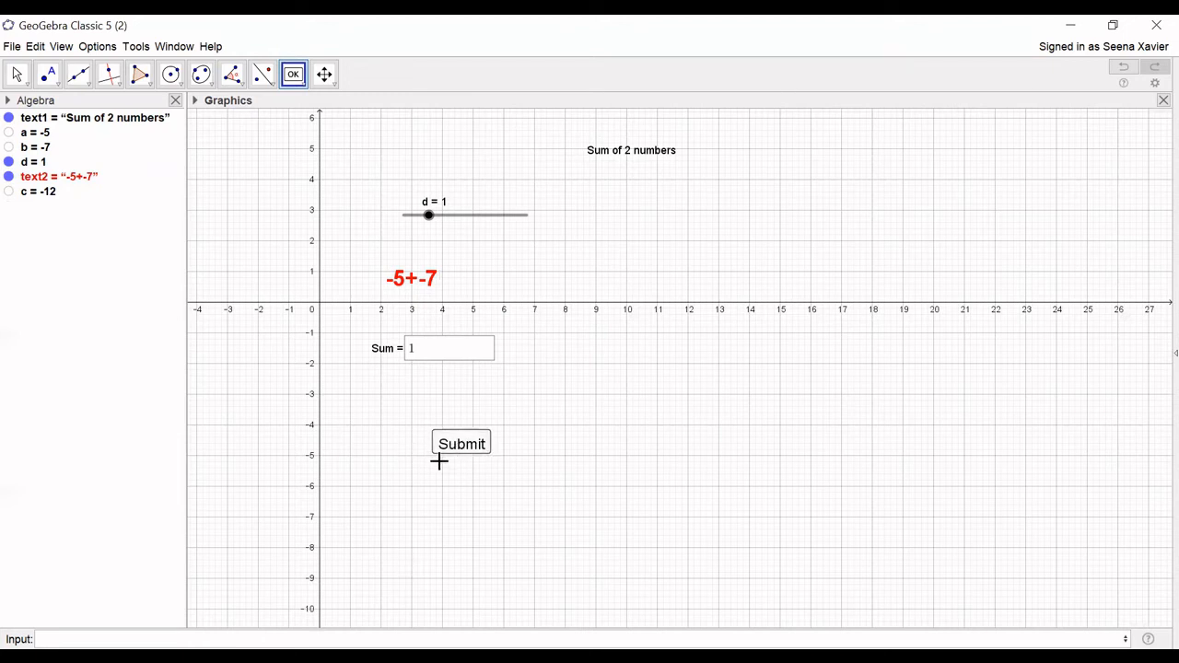
- Define two counter variables, trial = 0 and answer = 0
{"action": "left_click", "coordinate": [358, 640]}
{"action": "type", "text": "tria"}
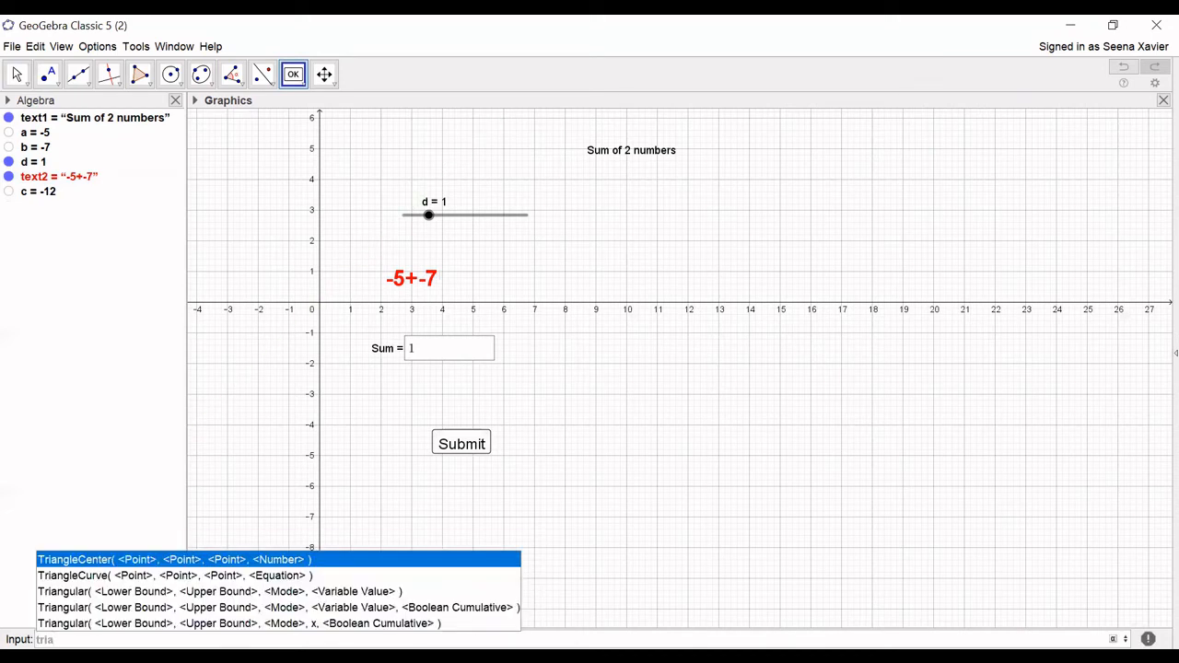
{"action": "type", "text": "l"}
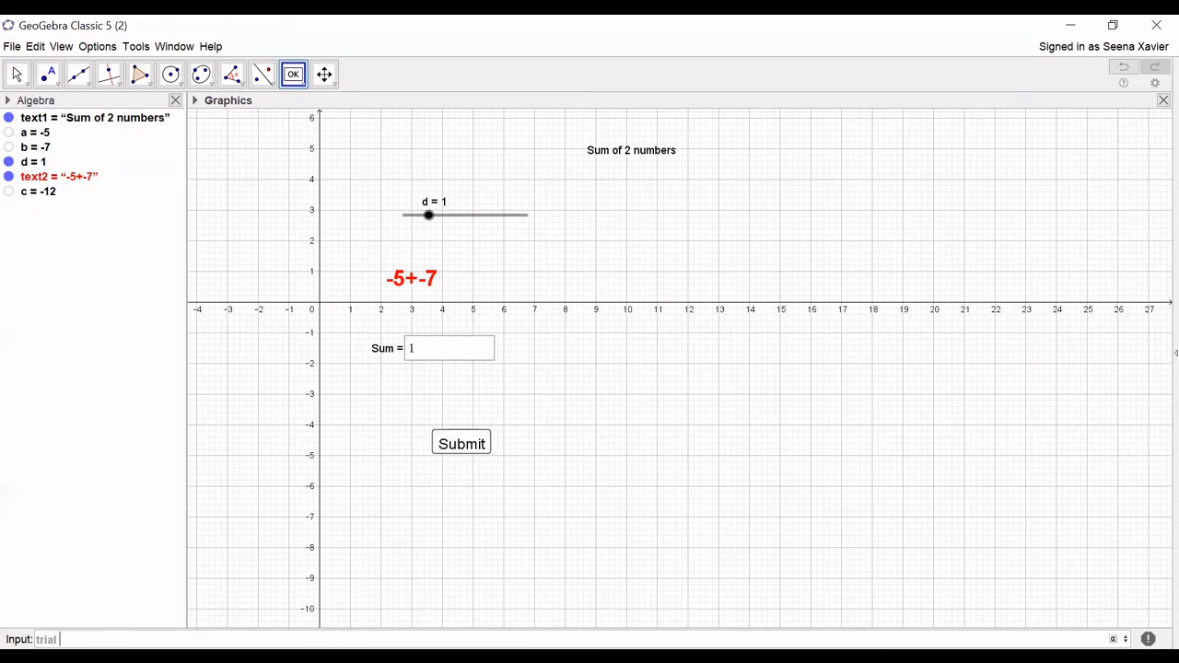
{"action": "type", "text": " = 0"}
{"action": "key", "text": "Return"}
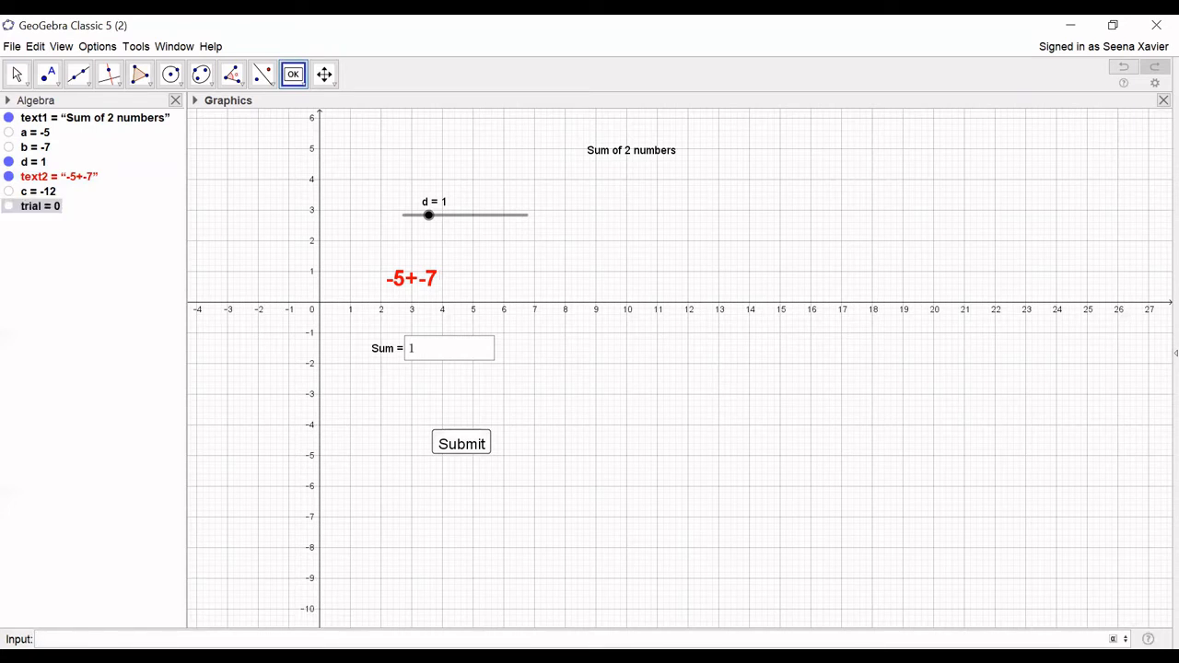
{"action": "type", "text": "answer = 0"}
{"action": "key", "text": "Return"}
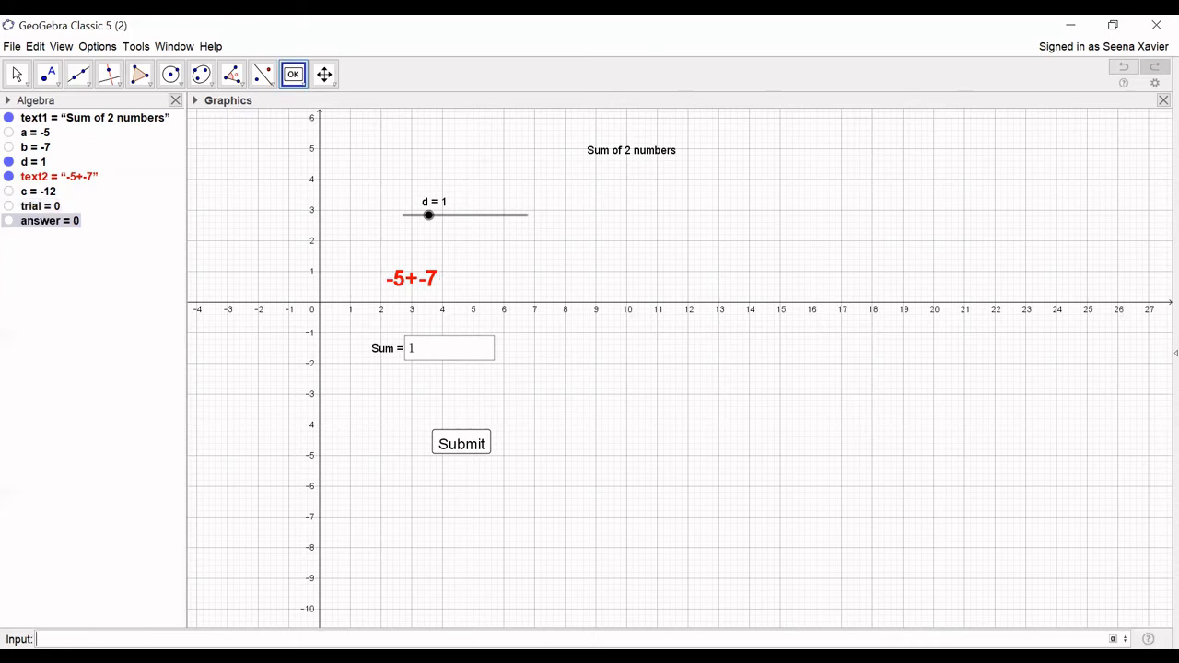
- Give the Submit button the On Click script lines SetValue[trial,trial+1] and SetValue[answer,If[c==d,answer+1,answer]]
{"action": "right_click", "coordinate": [449, 443]}
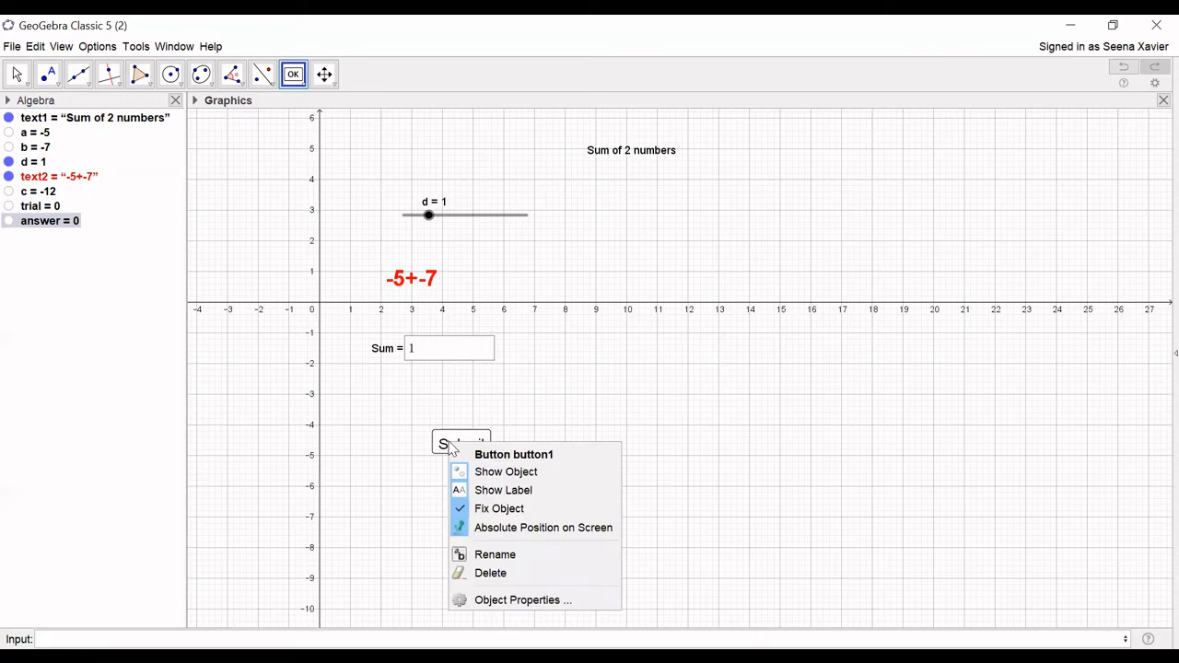
{"action": "left_click", "coordinate": [513, 600]}
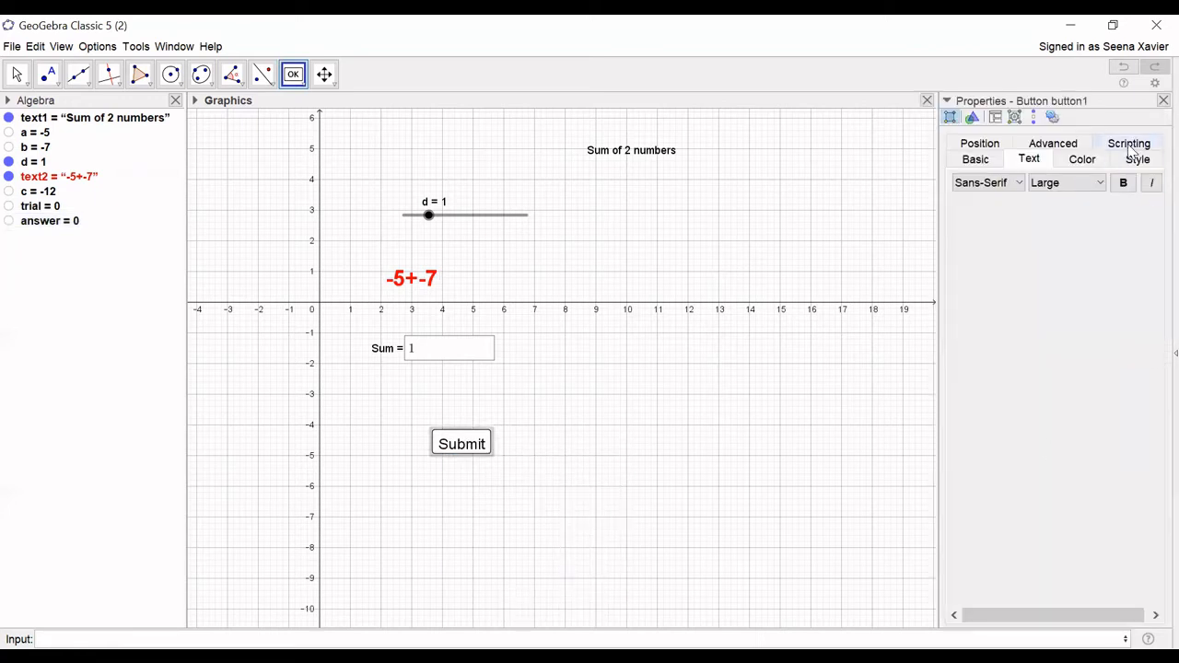
{"action": "left_click", "coordinate": [1129, 146]}
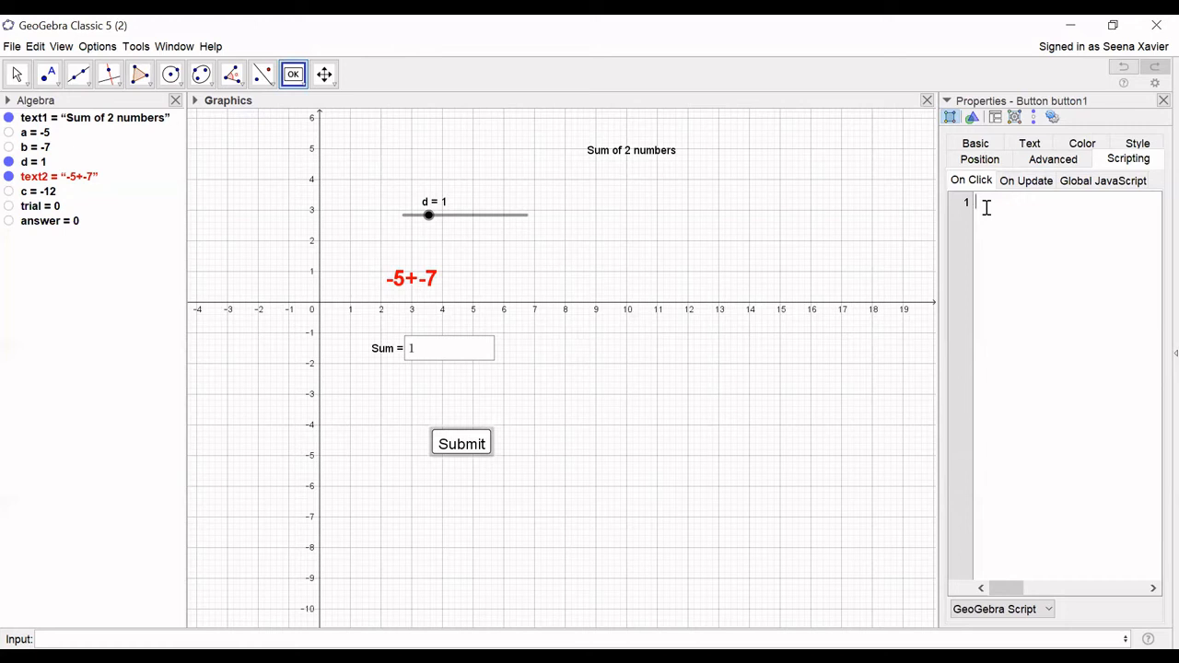
{"action": "type", "text": "SetValue[trial,trial+1]"}
{"action": "key", "text": "Return"}
{"action": "type", "text": "SetValue[answer,If[c"}
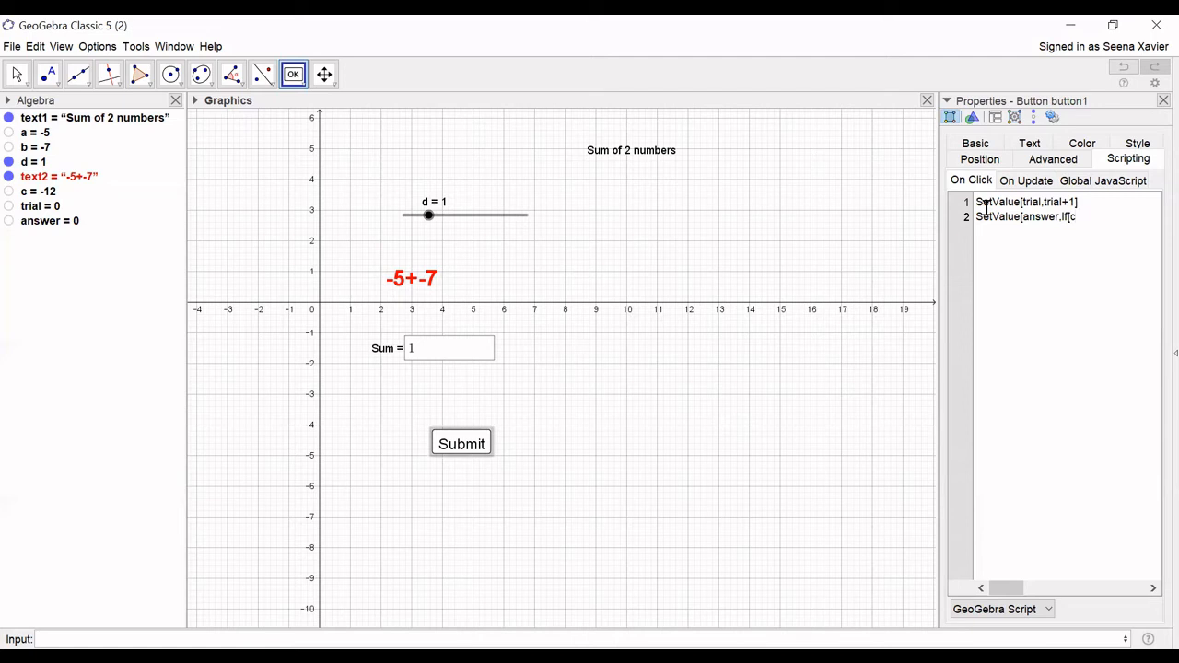
{"action": "type", "text": "==d,s"}
{"action": "key", "text": "BackSpace"}
{"action": "type", "text": "answer+1,answer]]"}
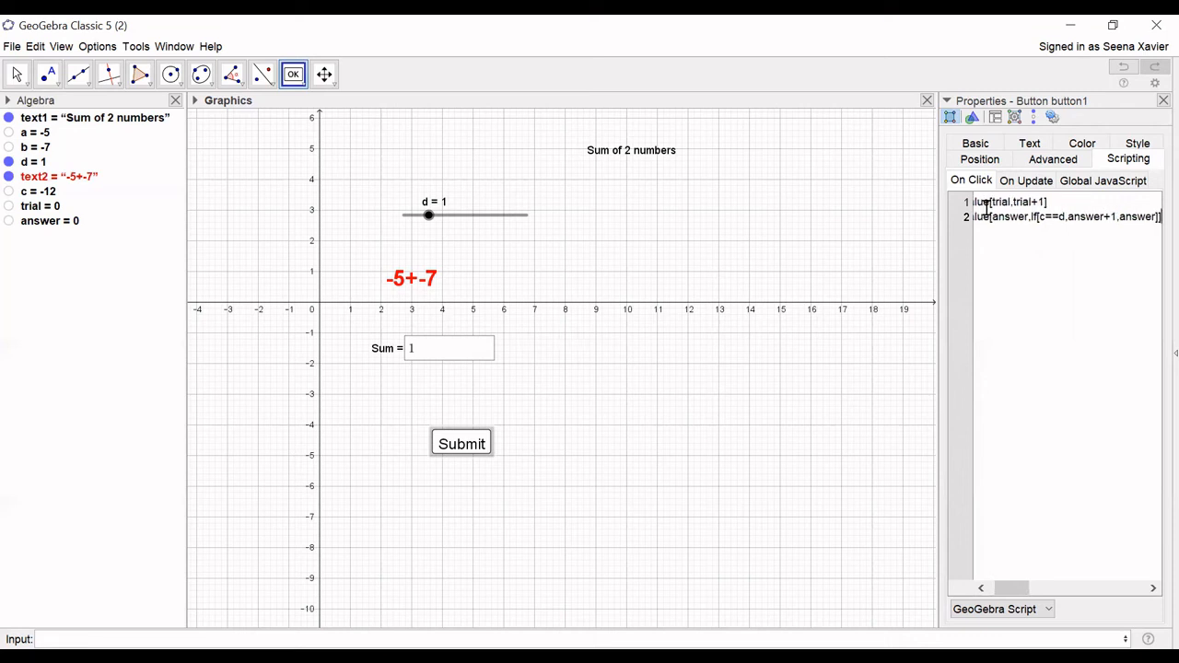
{"action": "key", "text": "Return"}
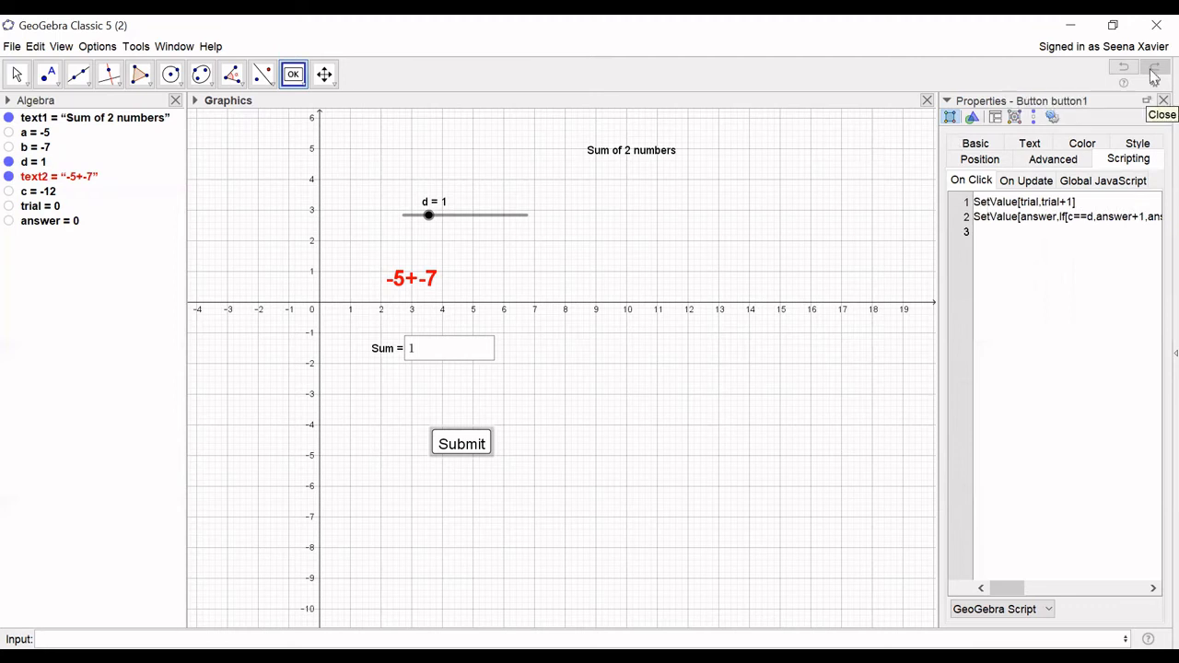
{"action": "left_click", "coordinate": [1164, 100]}
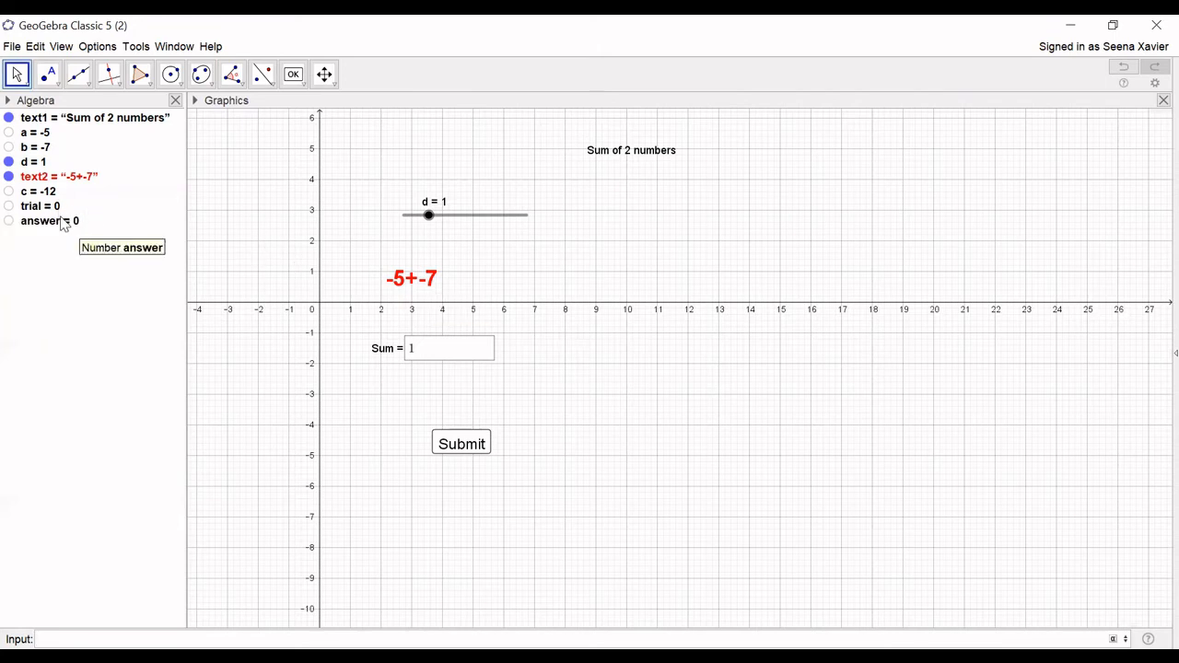
- Clear the "Sum =" input box so that it holds no value
{"action": "left_click", "coordinate": [427, 354]}
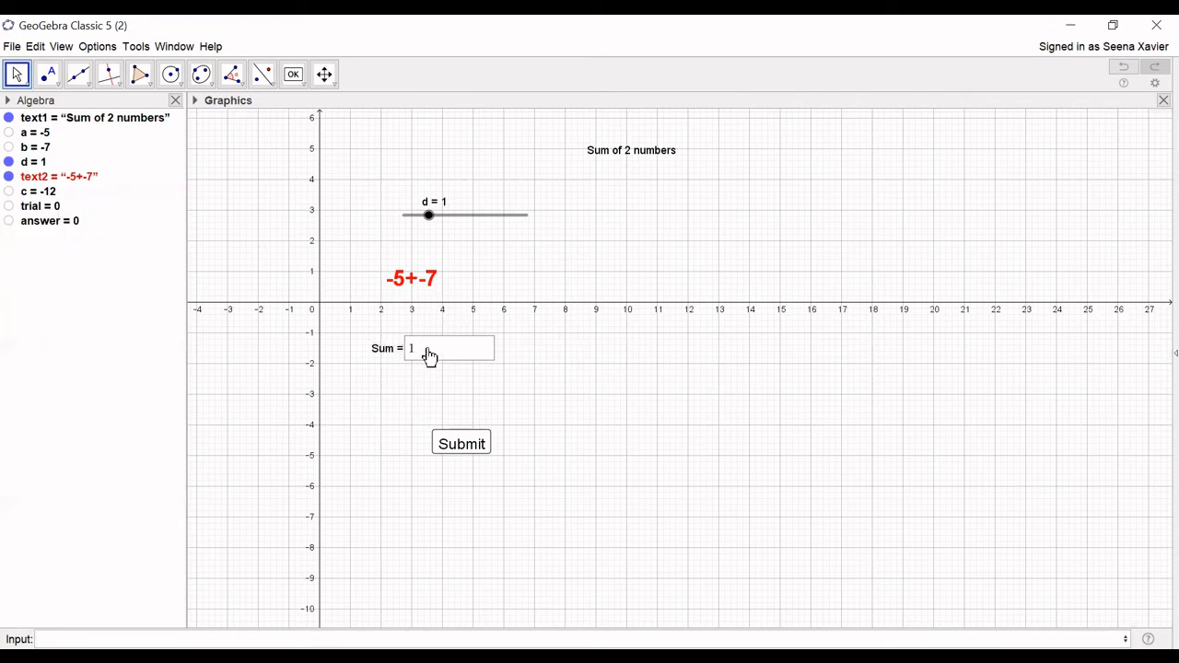
{"action": "key", "text": "BackSpace"}
{"action": "type", "text": "-12"}
{"action": "key", "text": "BackSpace"}
{"action": "key", "text": "BackSpace"}
{"action": "key", "text": "BackSpace"}
- Insert a dynamic text "Number of trials = " followed by the value of trial, beside the "Sum =" box and Submit button
{"action": "left_click", "coordinate": [293, 75]}
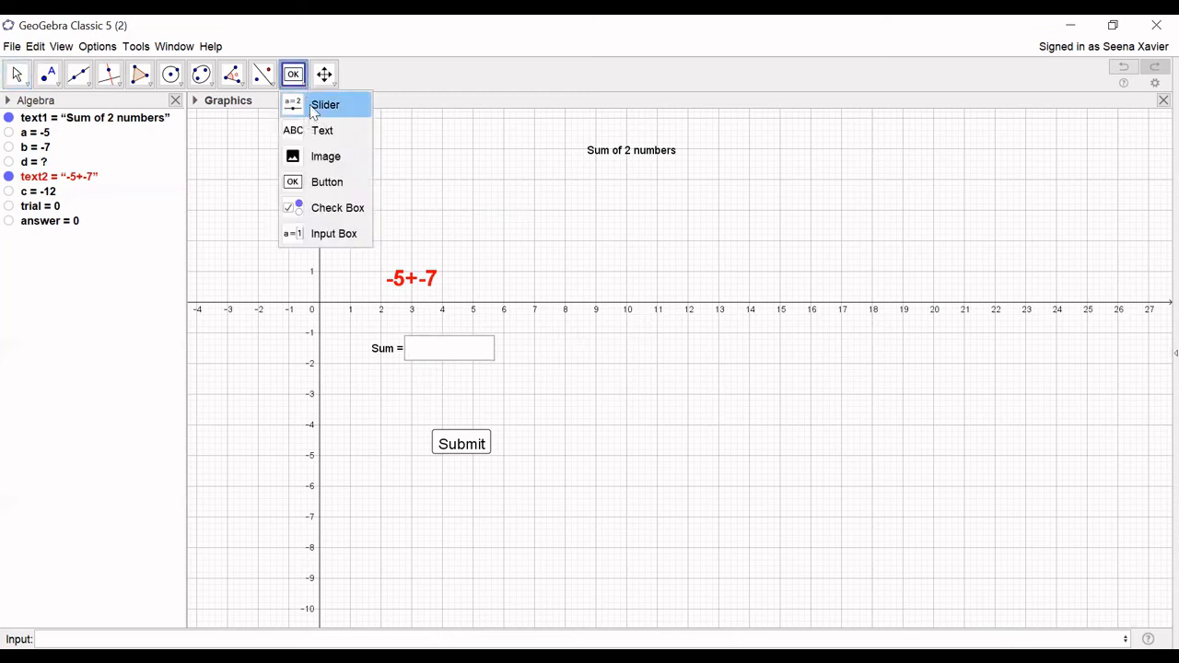
{"action": "left_click", "coordinate": [319, 132]}
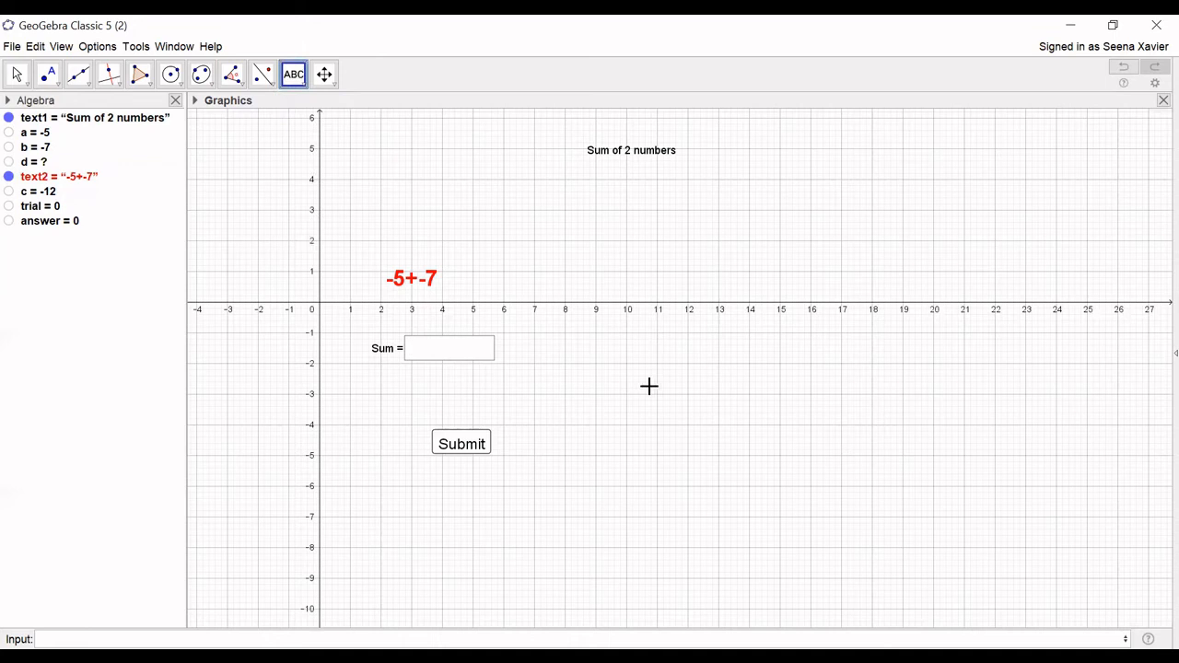
{"action": "left_click", "coordinate": [619, 391]}
{"action": "type", "text": "Number of"}
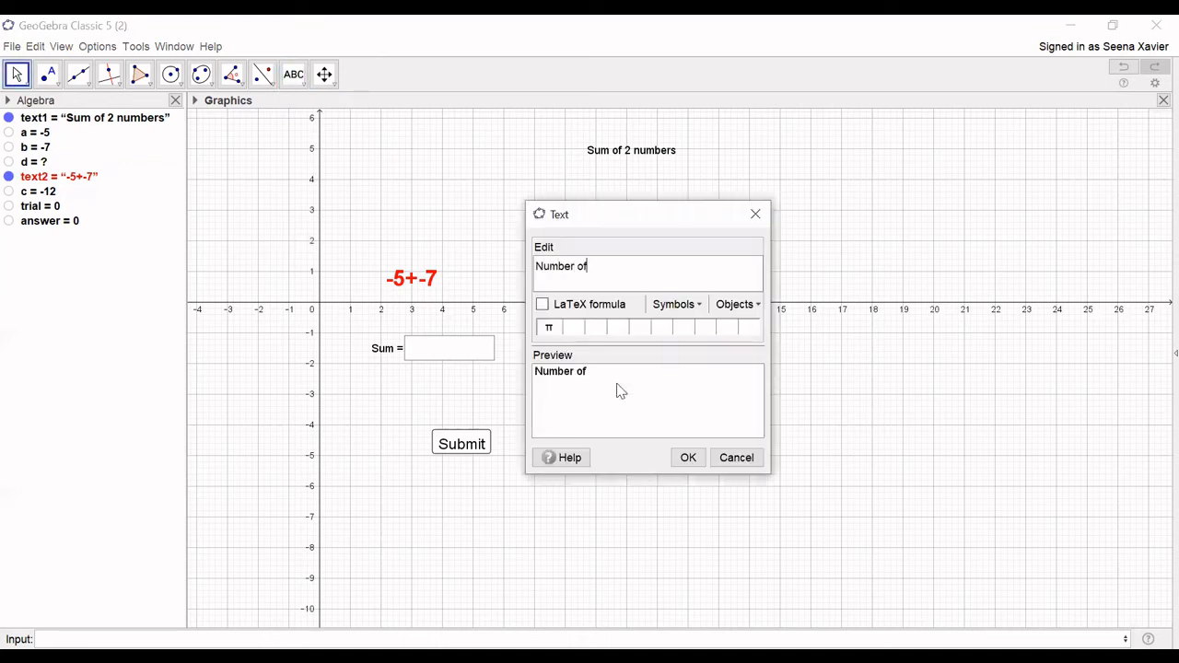
{"action": "type", "text": " trials ="}
{"action": "left_click_drag", "start_coordinate": [37, 210], "coordinate": [636, 269]}
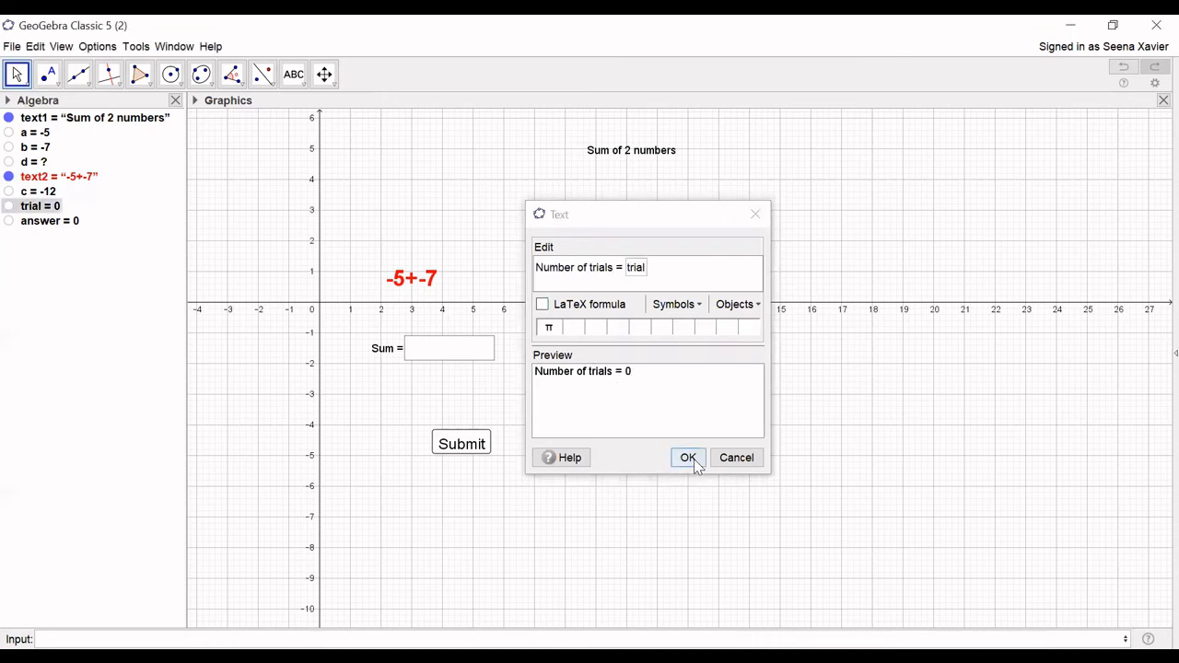
{"action": "left_click", "coordinate": [689, 458]}
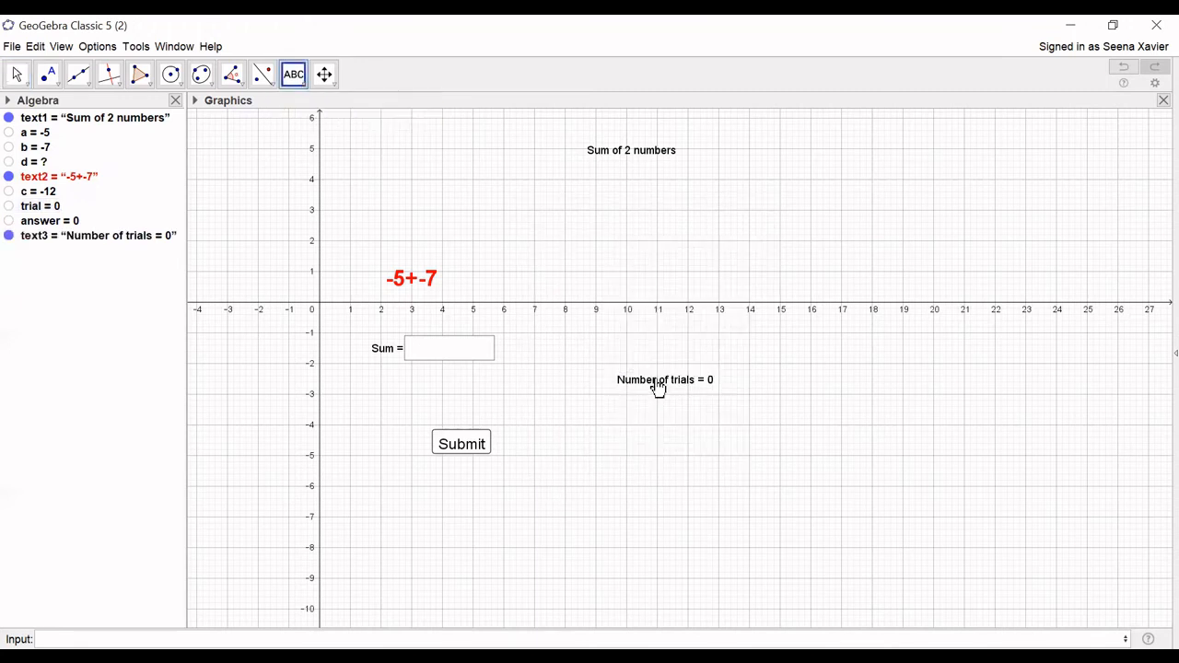
- Insert a dynamic text "Number of correct answers = " followed by the value of answer, just below the number-of-trials text
{"action": "left_click", "coordinate": [621, 421]}
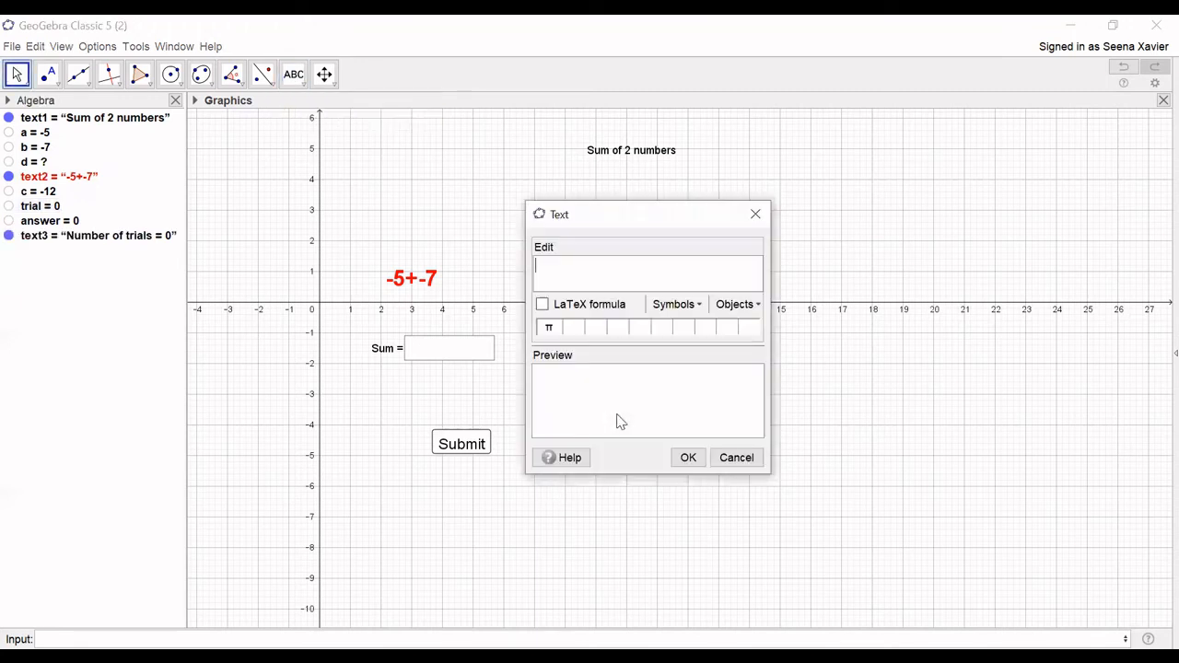
{"action": "type", "text": "Number of correct a"}
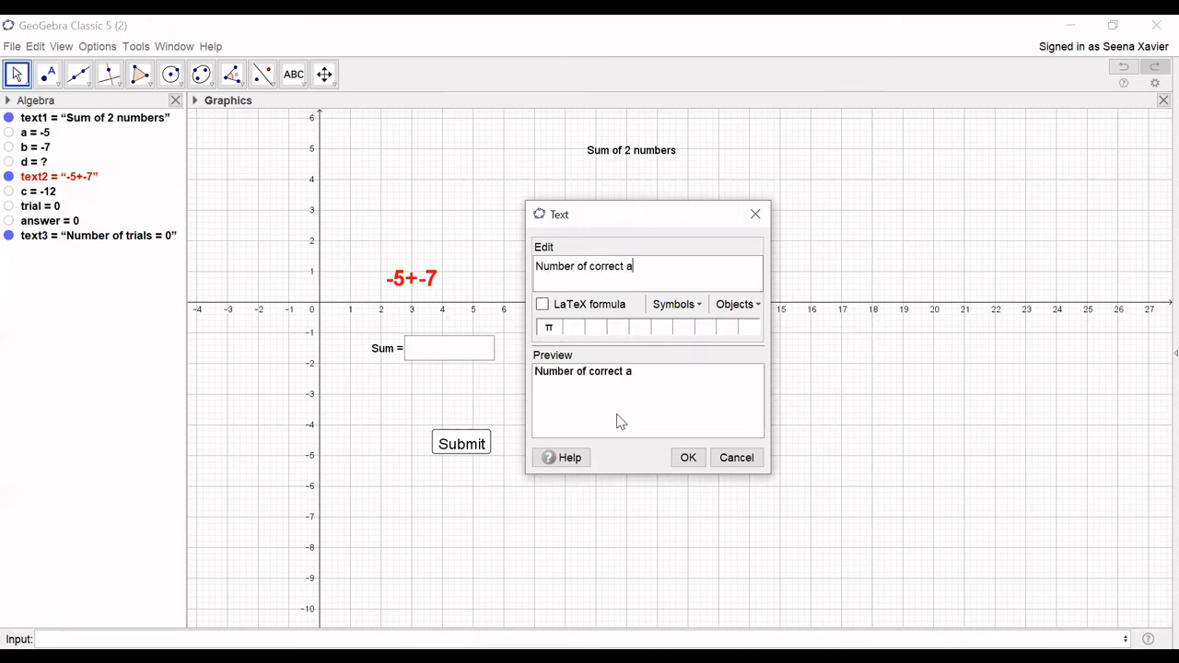
{"action": "type", "text": "nswers ="}
{"action": "left_click", "coordinate": [63, 221]}
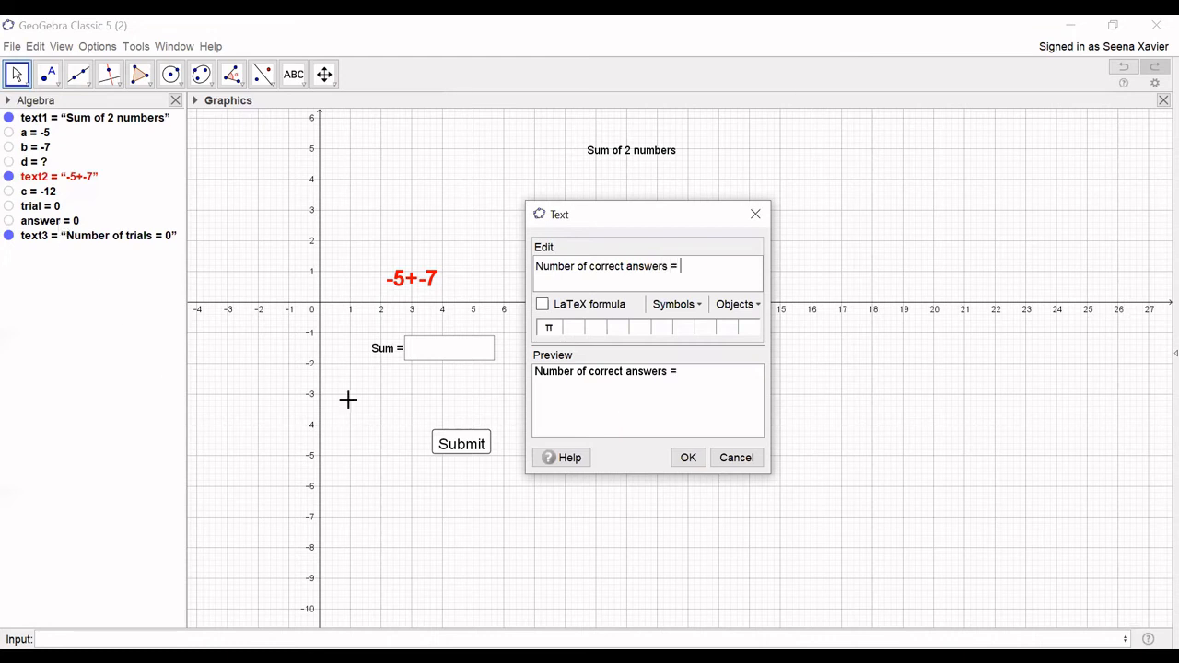
{"action": "left_click", "coordinate": [688, 458]}
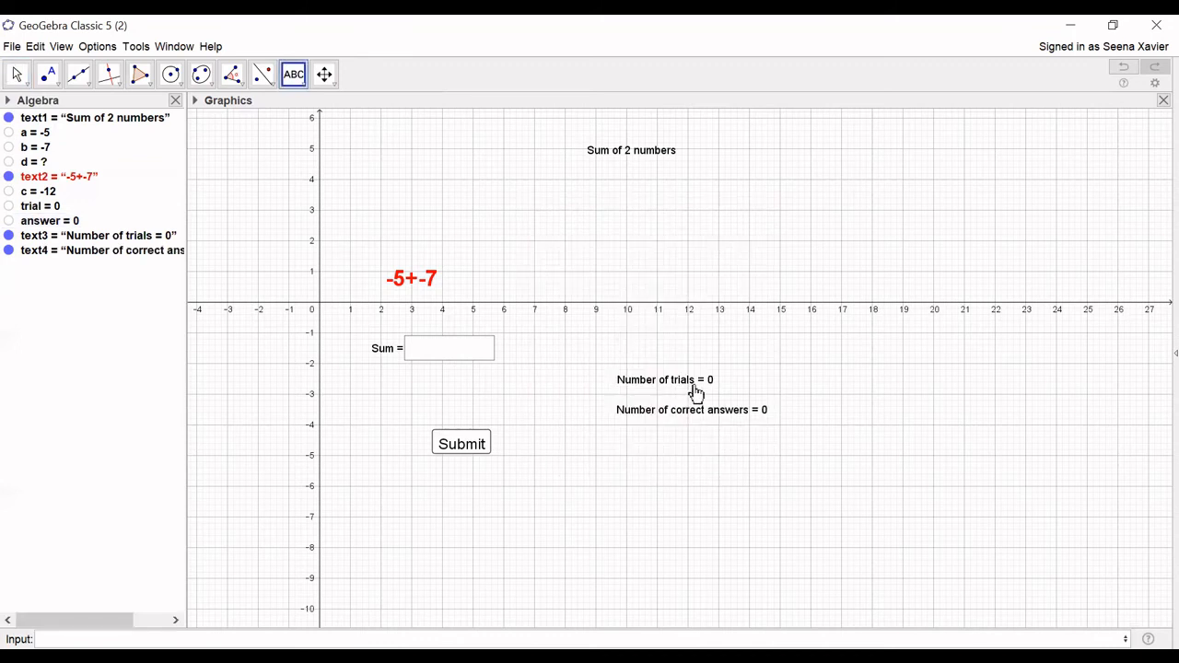
- Enter -12 in the "Sum =" box and submit it to test a correct answer
{"action": "key", "text": "Escape"}
{"action": "left_click", "coordinate": [419, 347]}
{"action": "type", "text": "-12"}
{"action": "left_click", "coordinate": [455, 440]}
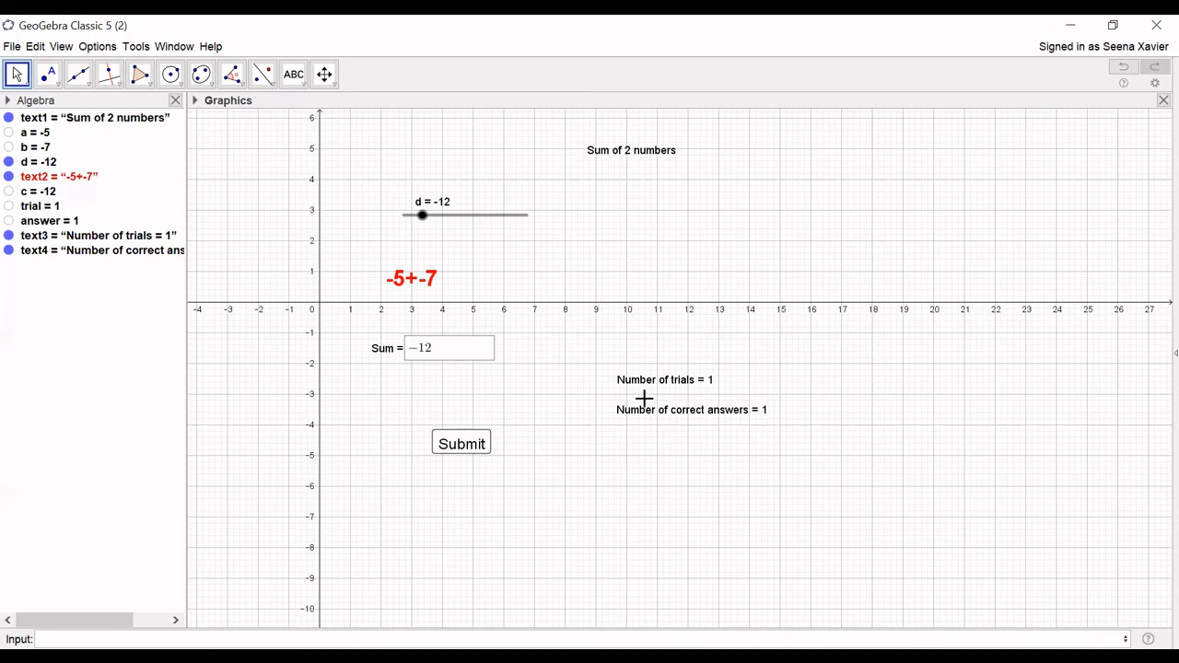
- Replace the "Sum =" entry with 10 and submit it to test a wrong answer
{"action": "key", "text": "BackSpace"}
{"action": "key", "text": "BackSpace"}
{"action": "key", "text": "BackSpace"}
{"action": "type", "text": "10"}
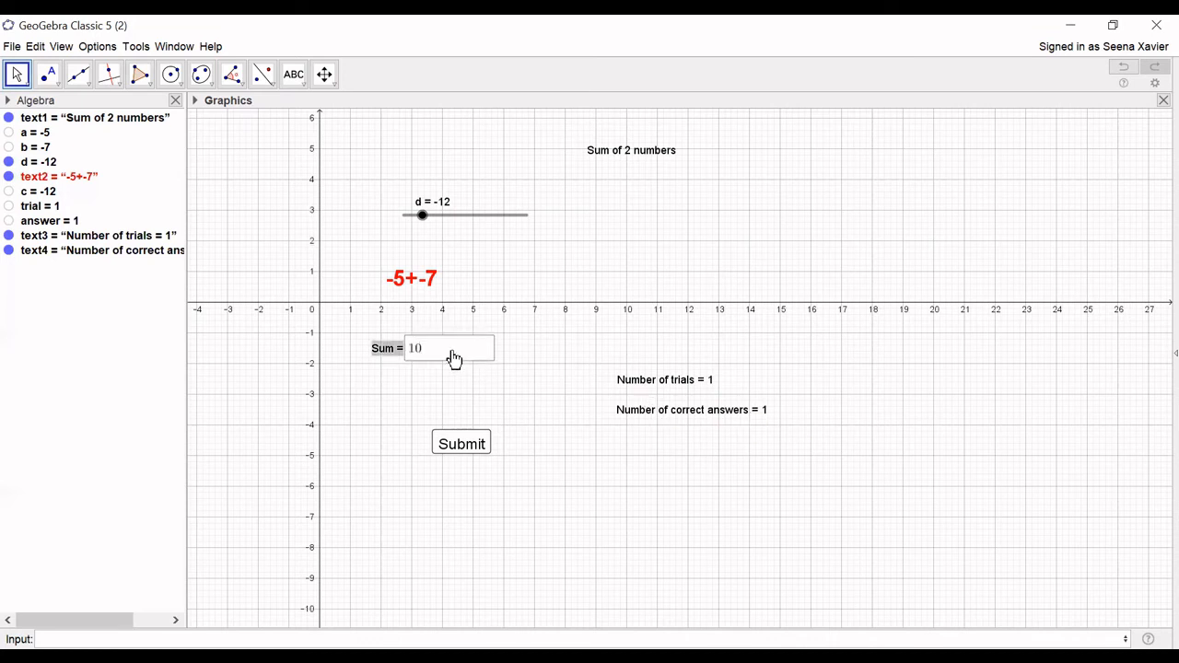
{"action": "left_click", "coordinate": [474, 450]}
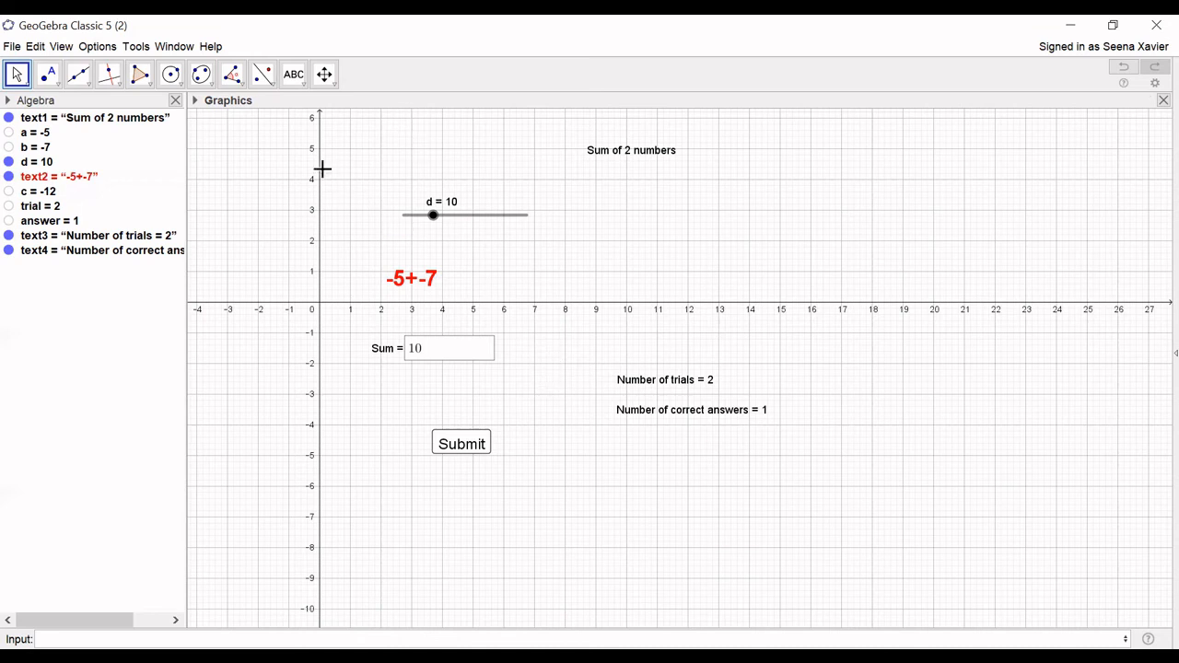
- Add a button captioned "New Problem" below the Submit button and the counter texts, leaving its script empty
{"action": "left_click", "coordinate": [296, 80]}
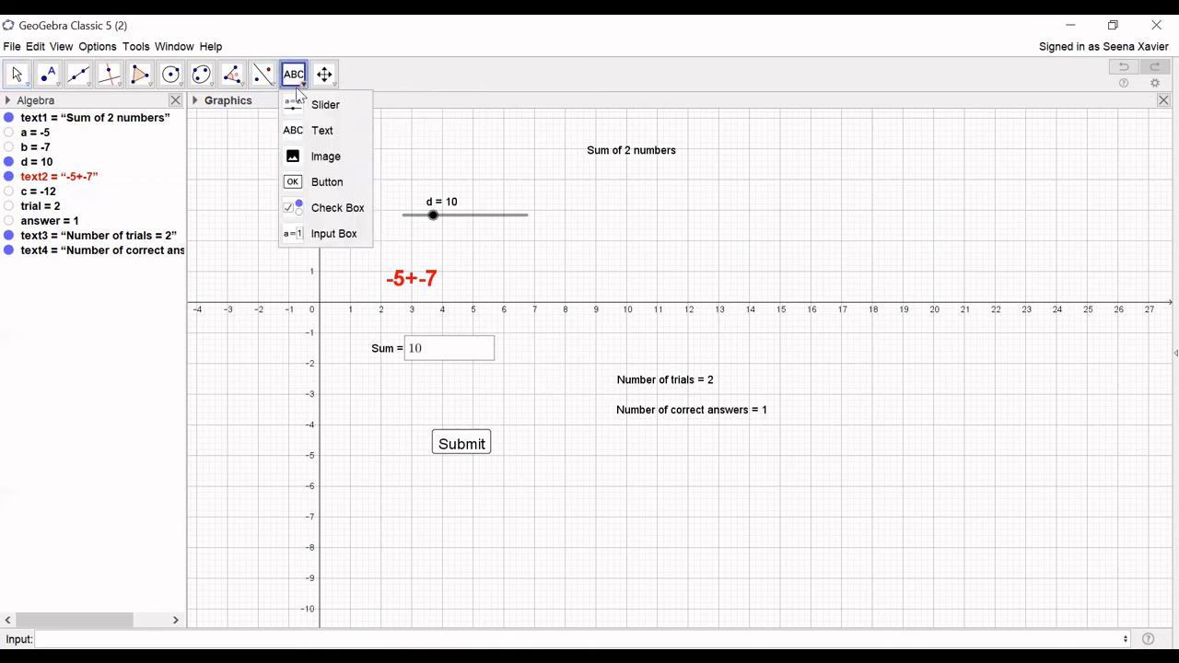
{"action": "left_click", "coordinate": [313, 182]}
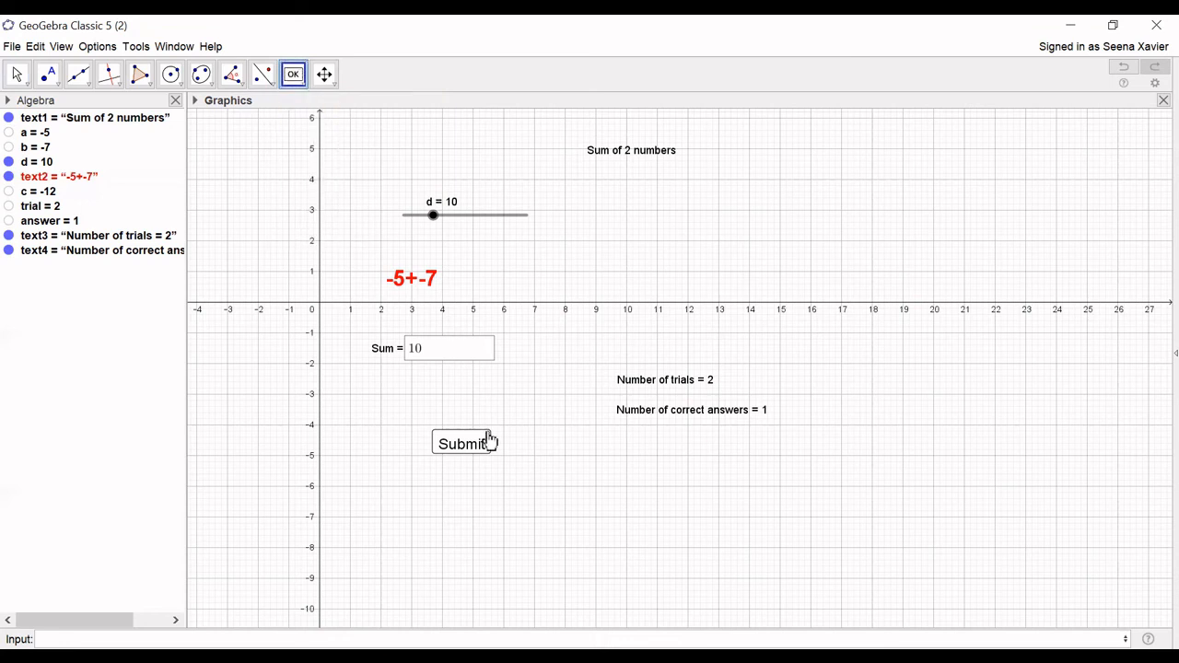
{"action": "left_click", "coordinate": [567, 488]}
{"action": "type", "text": "New Proble"}
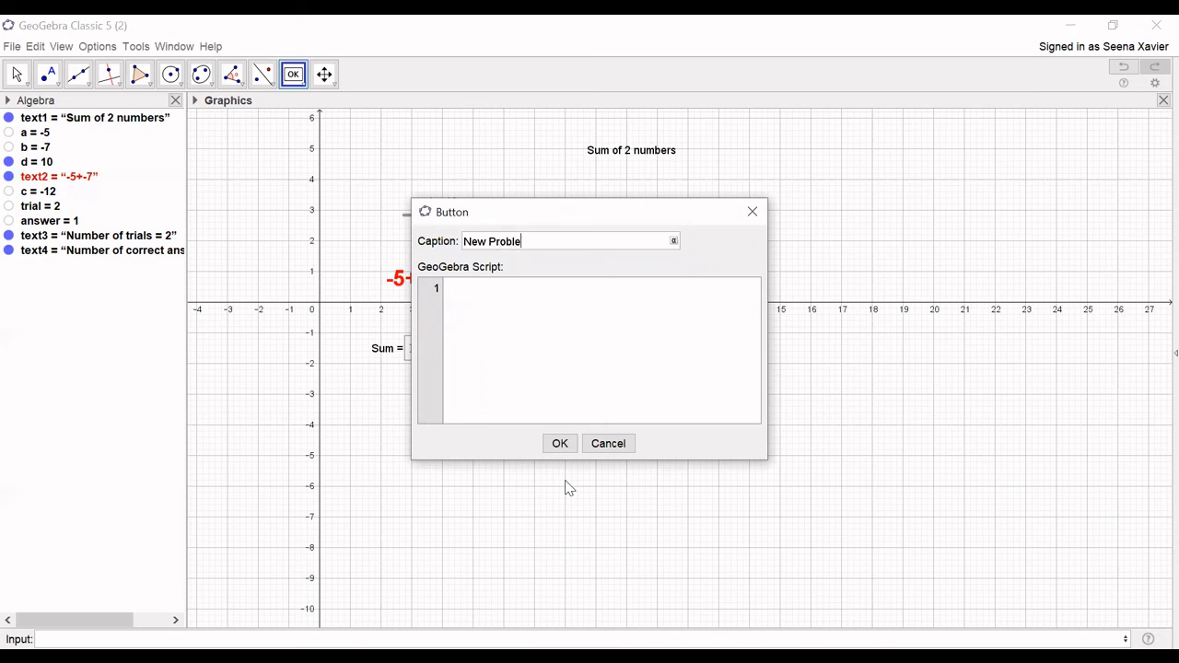
{"action": "type", "text": "m"}
{"action": "left_click", "coordinate": [560, 444]}
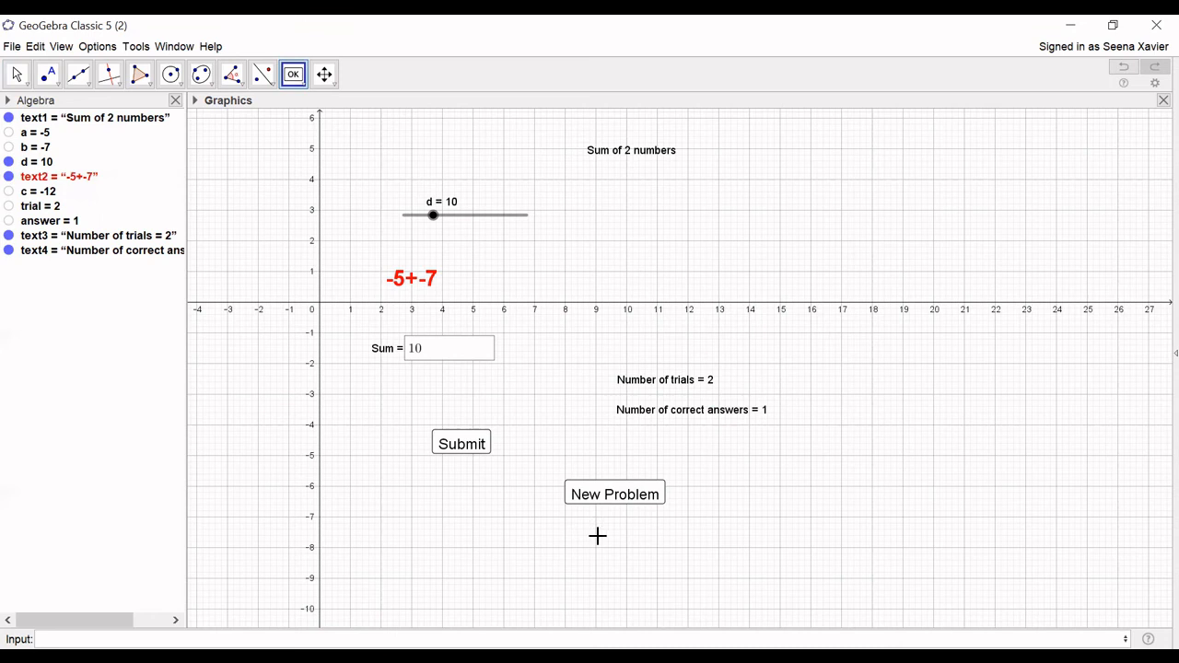
- Give the New Problem button the On Click script UpdateConstruction[] and close its properties
{"action": "right_click", "coordinate": [608, 503]}
{"action": "left_click", "coordinate": [663, 648]}
{"action": "left_click", "coordinate": [996, 202]}
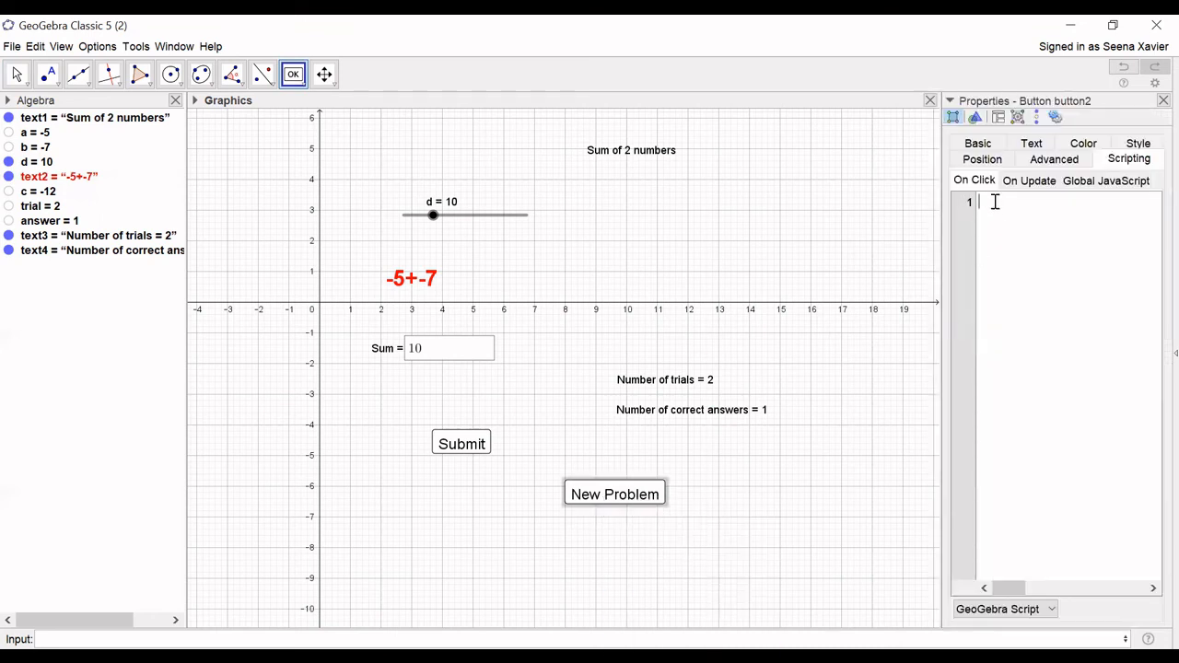
{"action": "type", "text": "UpdateConstructio"}
{"action": "type", "text": "["}
{"action": "left_click", "coordinate": [1065, 208]}
{"action": "type", "text": "n"}
{"action": "left_click", "coordinate": [1162, 102]}
- Test the New Problem button by generating a series of new random sums
{"action": "left_click", "coordinate": [597, 493]}
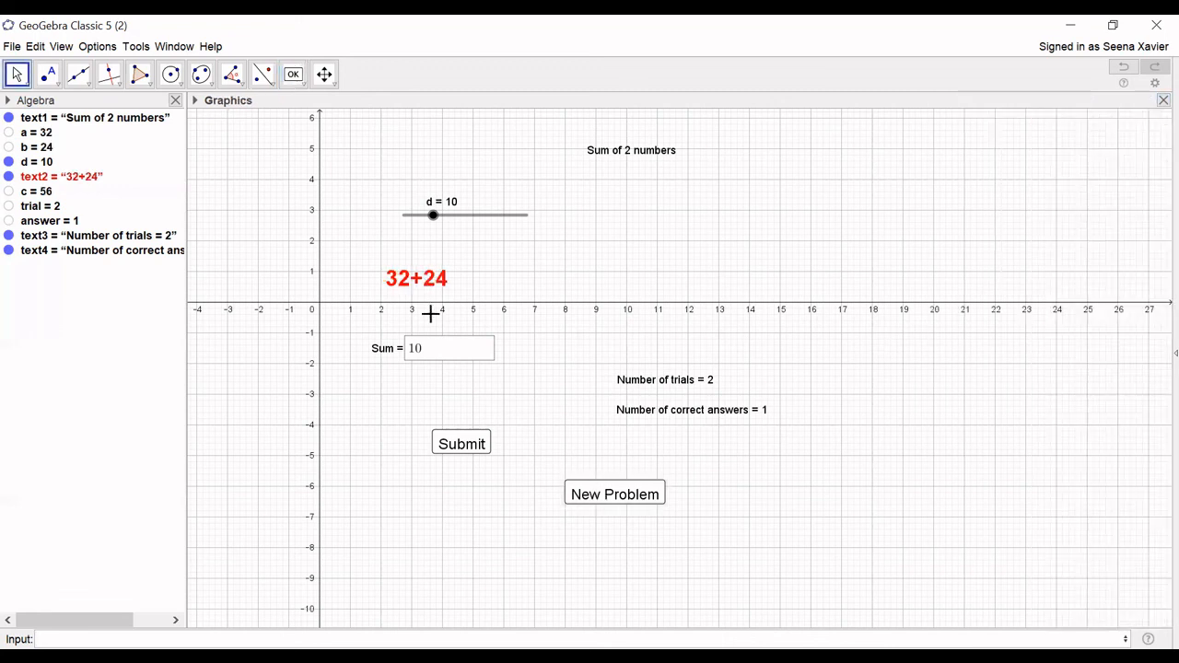
{"action": "left_click", "coordinate": [609, 496]}
{"action": "left_click", "coordinate": [609, 496]}
{"action": "left_click", "coordinate": [609, 495]}
{"action": "left_click", "coordinate": [609, 496]}
{"action": "left_click", "coordinate": [609, 496]}
{"action": "left_click", "coordinate": [611, 498]}
{"action": "left_click", "coordinate": [612, 499]}
{"action": "left_click", "coordinate": [615, 500]}
{"action": "left_click", "coordinate": [615, 501]}
{"action": "left_click", "coordinate": [611, 494]}
{"action": "left_click", "coordinate": [616, 500]}
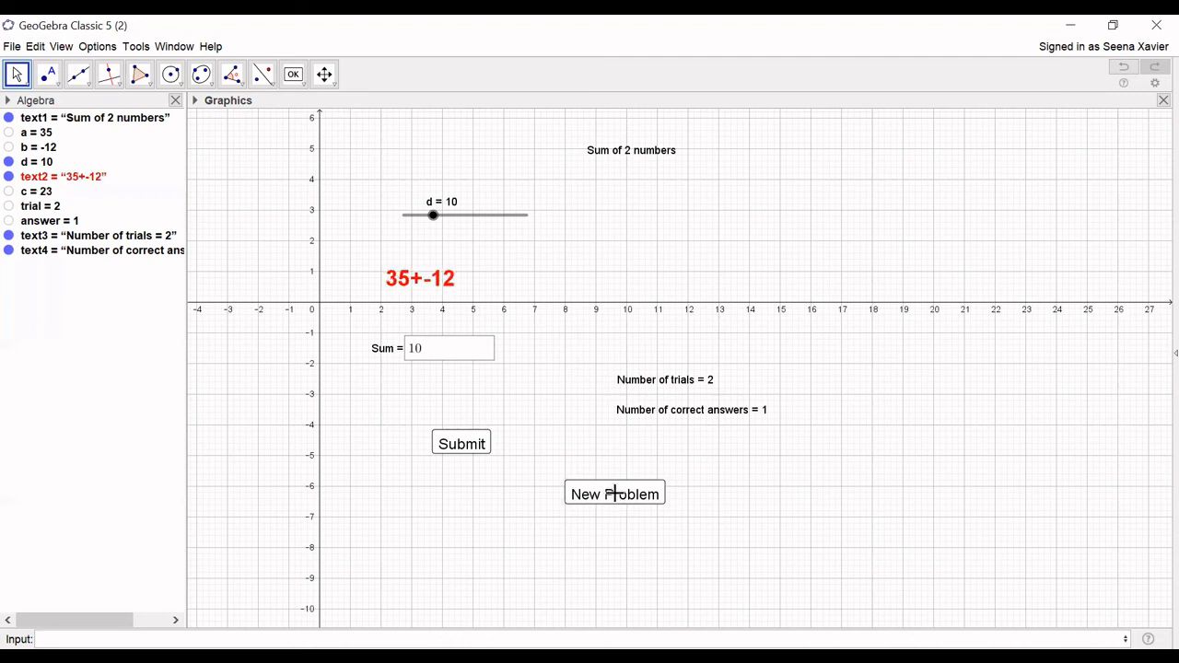
{"action": "left_click", "coordinate": [614, 495]}
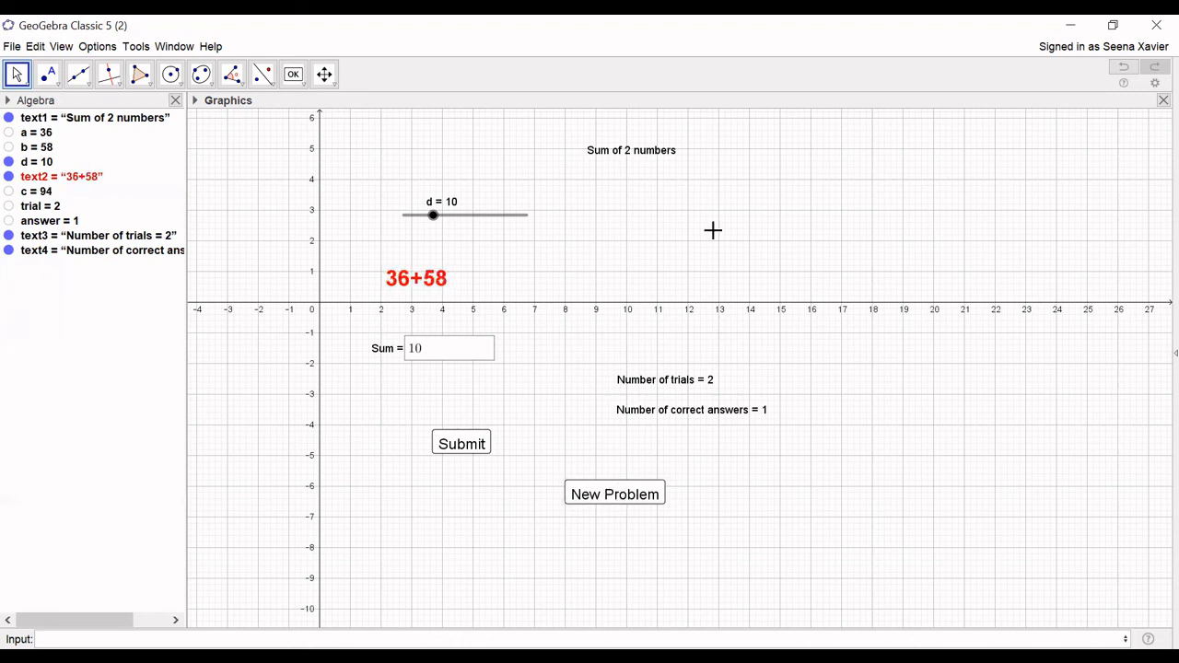
- Make the "Sum of 2 numbers" title bold and Large, and reposition it above the exercise
{"action": "right_click", "coordinate": [636, 158]}
{"action": "left_click", "coordinate": [717, 305]}
{"action": "left_click", "coordinate": [1031, 146]}
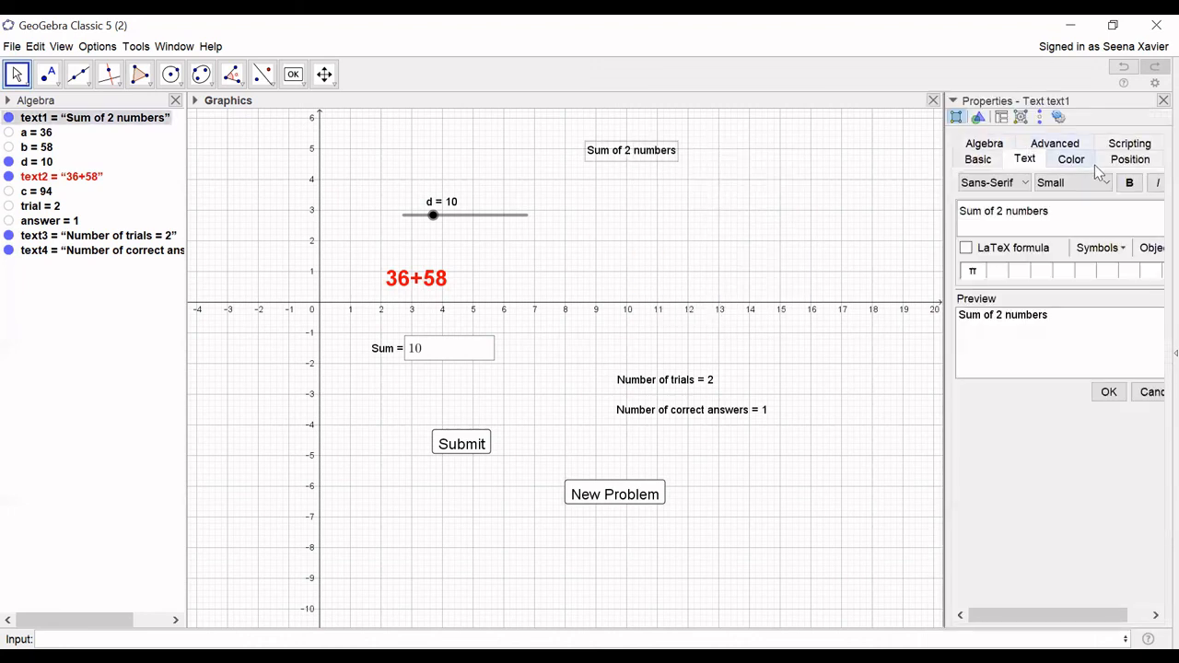
{"action": "left_click", "coordinate": [1129, 183]}
{"action": "left_click", "coordinate": [1089, 183]}
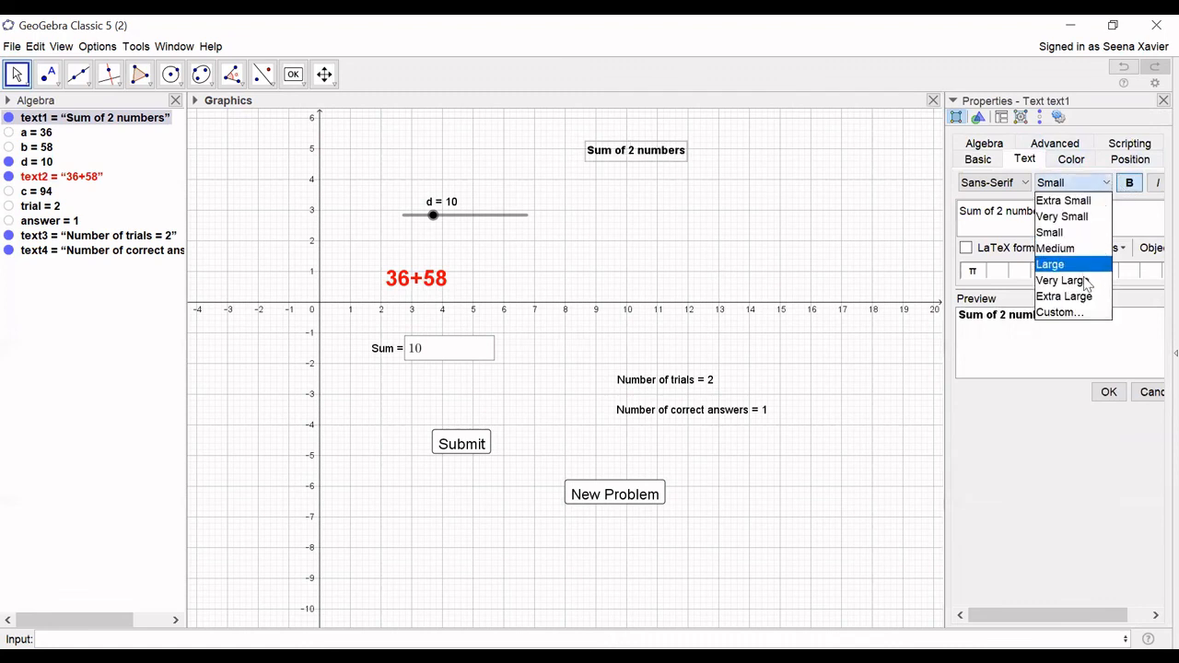
{"action": "left_click", "coordinate": [1062, 264]}
{"action": "left_click_drag", "start_coordinate": [691, 158], "coordinate": [614, 150]}
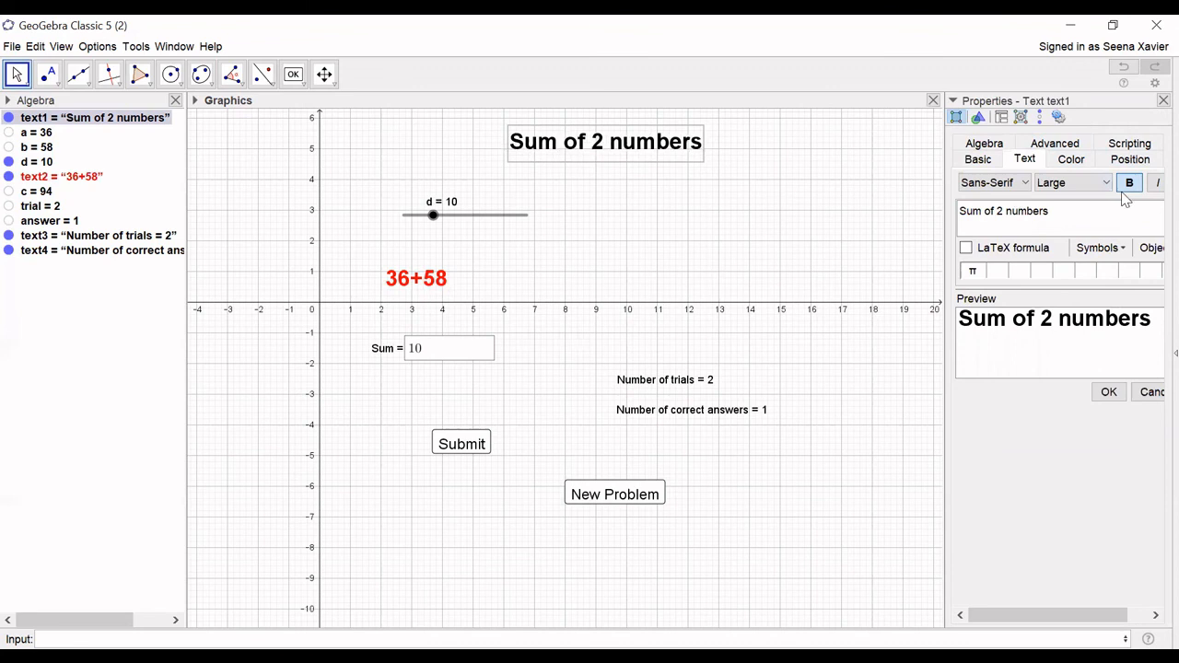
- Colour the "Sum of 2 numbers" title blue (0, 51, 204) and deselect it
{"action": "left_click", "coordinate": [1059, 162]}
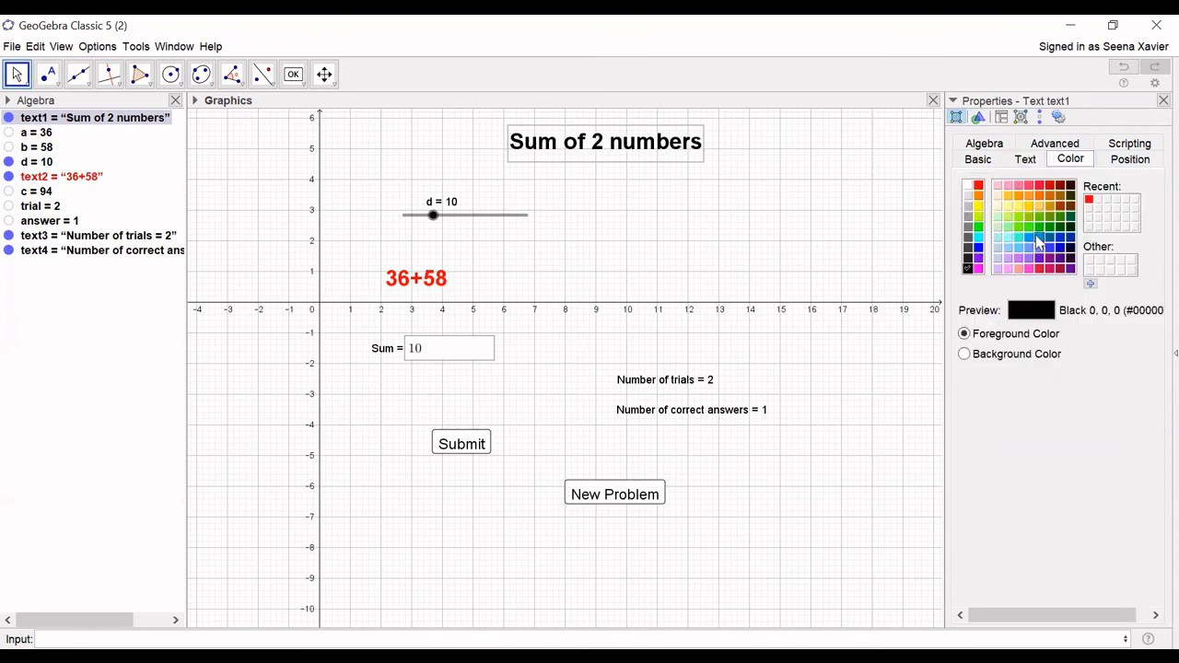
{"action": "left_click", "coordinate": [1059, 238]}
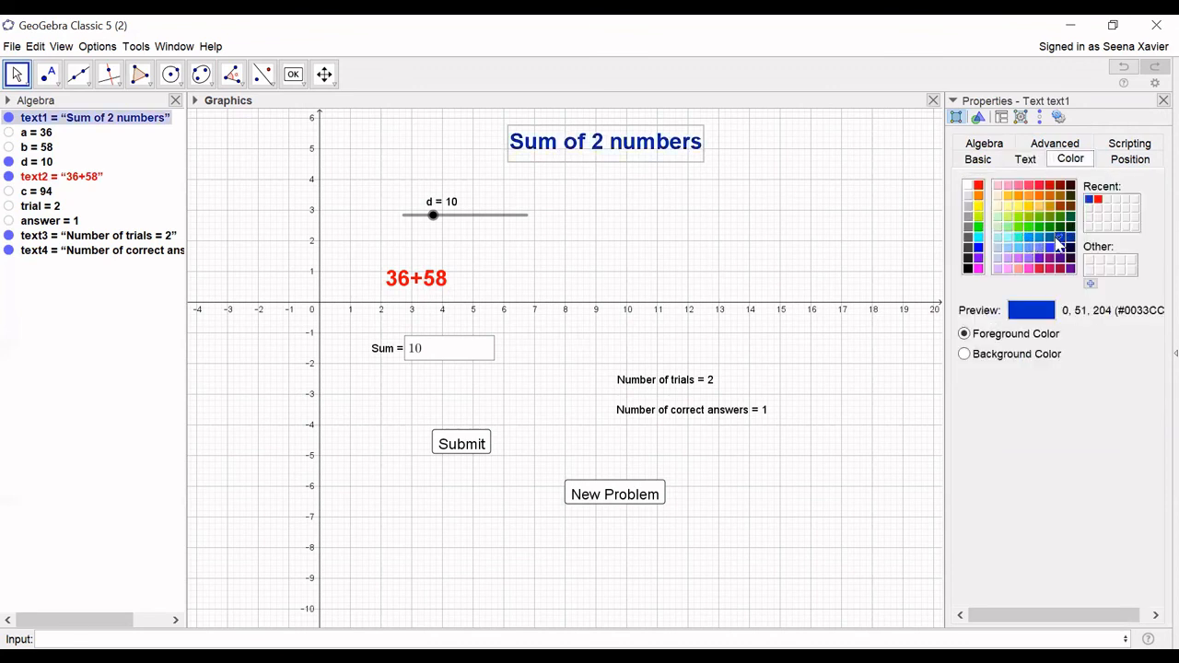
{"action": "left_click", "coordinate": [893, 234]}
- Hide the slider for number d in the drawing area
{"action": "right_click", "coordinate": [496, 223]}
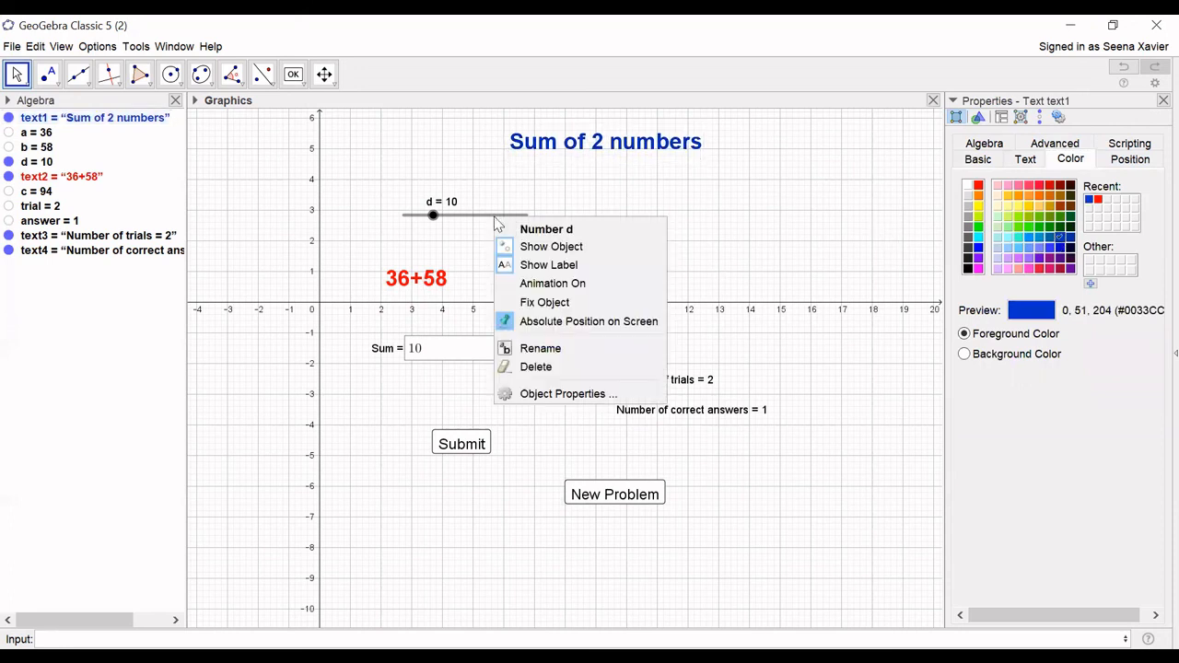
{"action": "right_click", "coordinate": [483, 215]}
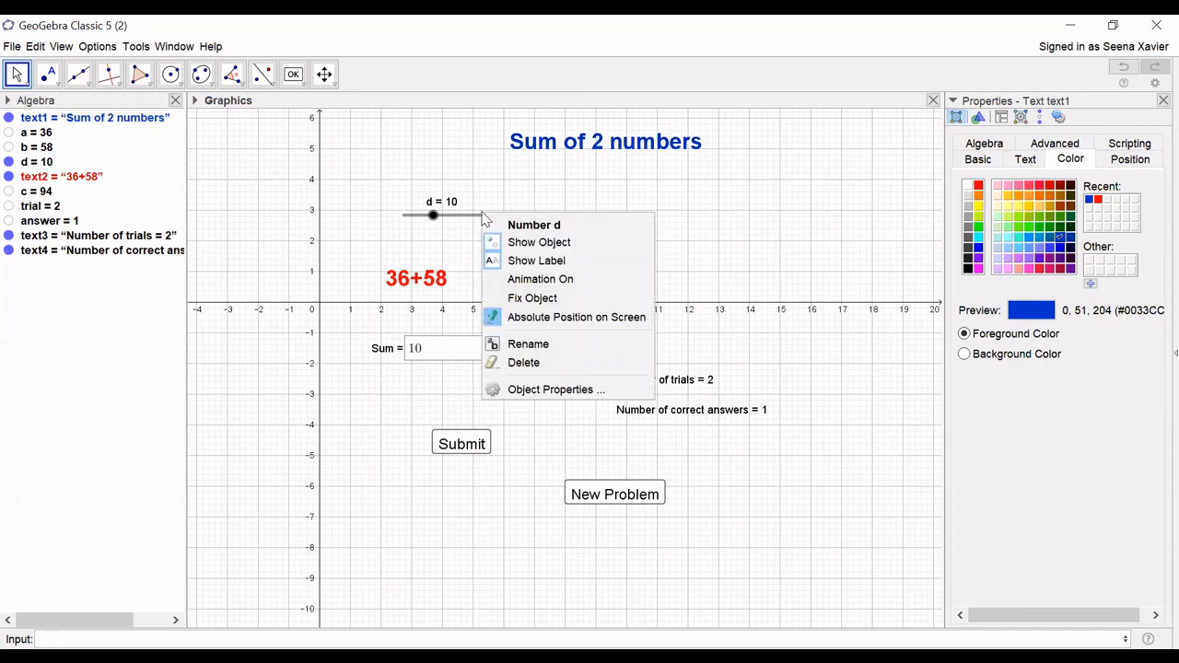
{"action": "left_click", "coordinate": [527, 242]}
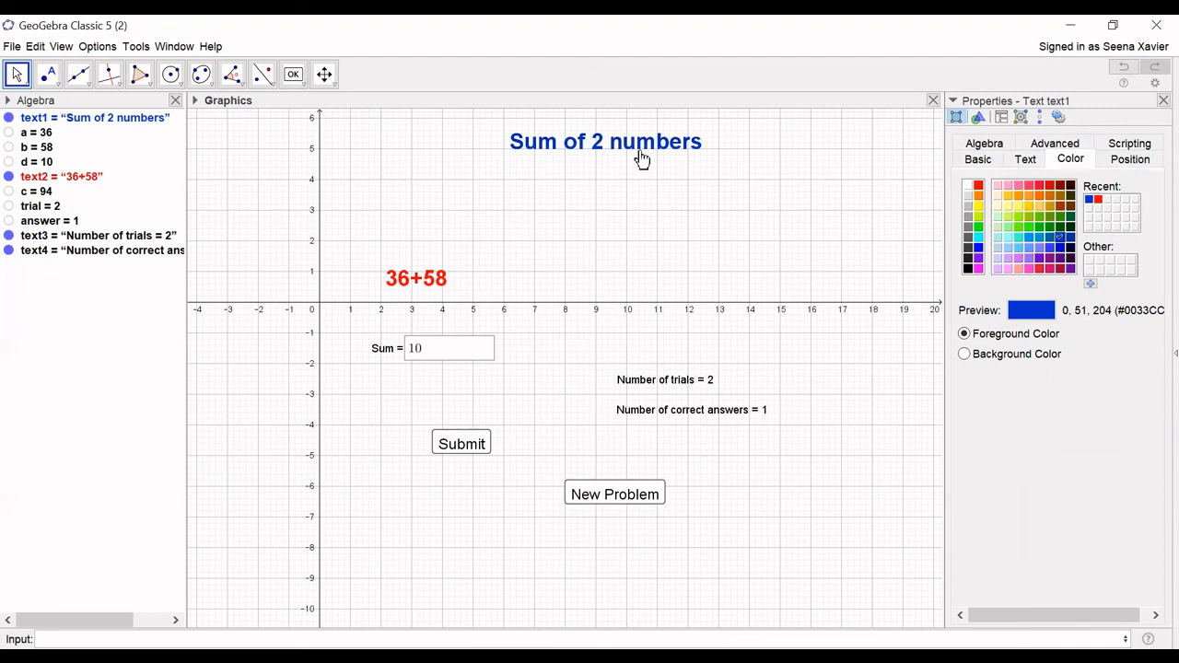
- Try to submit 94 as the answer to 36+58 while the object properties are open
{"action": "left_click", "coordinate": [437, 354]}
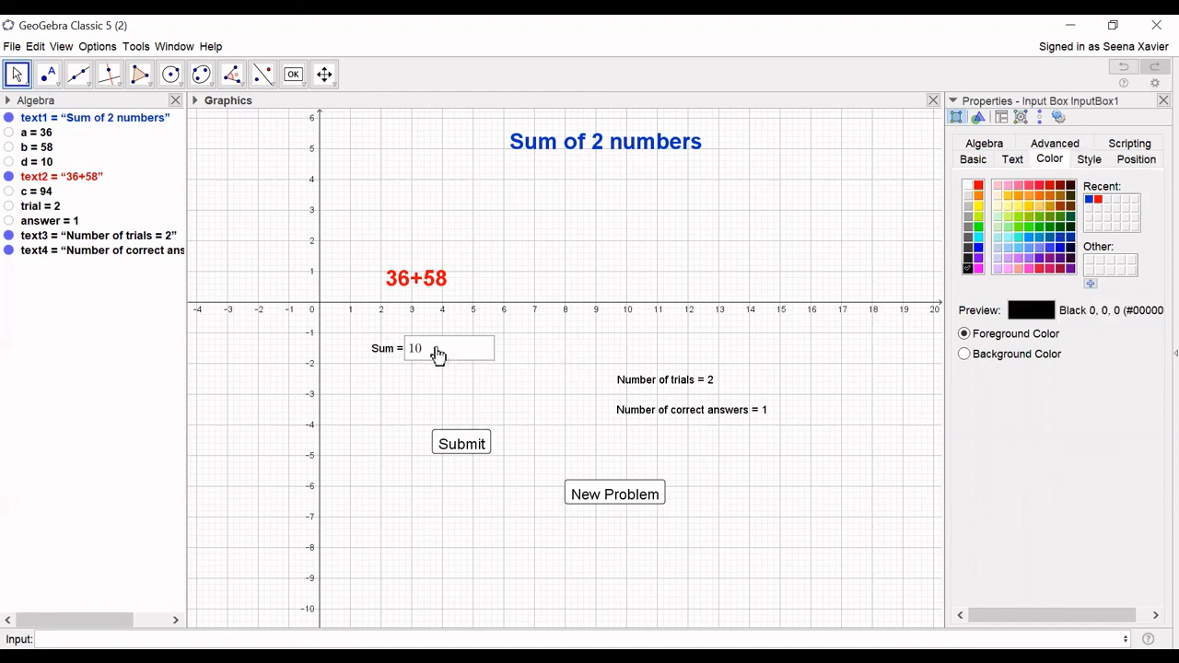
{"action": "key", "text": "BackSpace"}
{"action": "key", "text": "BackSpace"}
{"action": "type", "text": "94"}
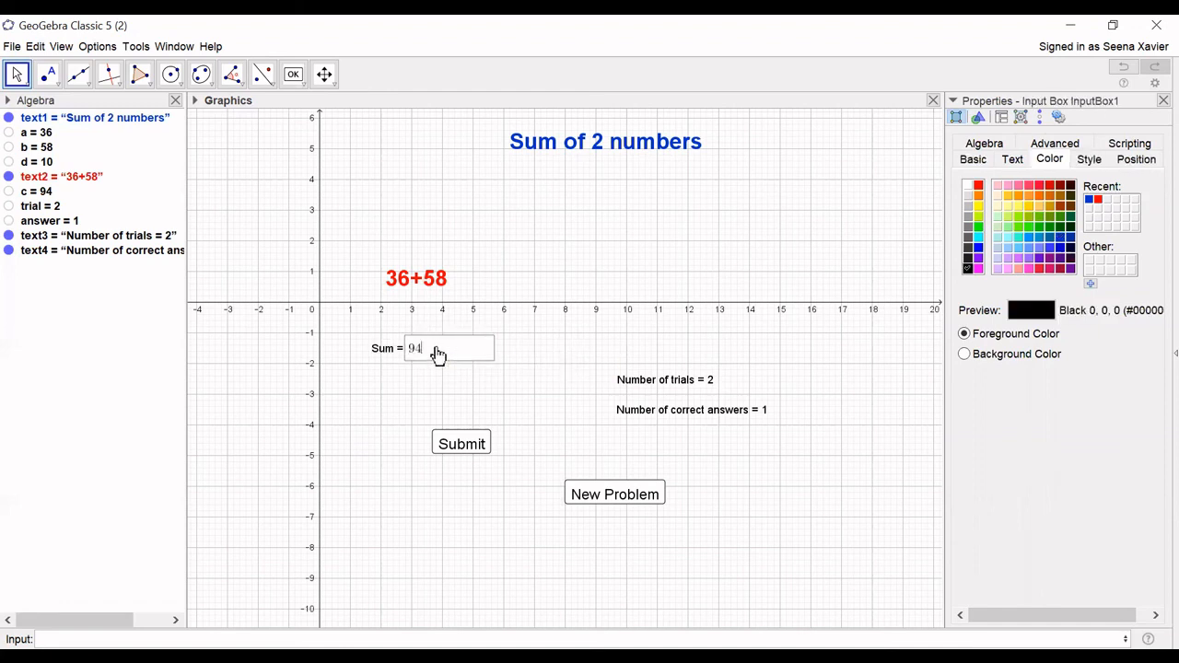
{"action": "left_click", "coordinate": [476, 450]}
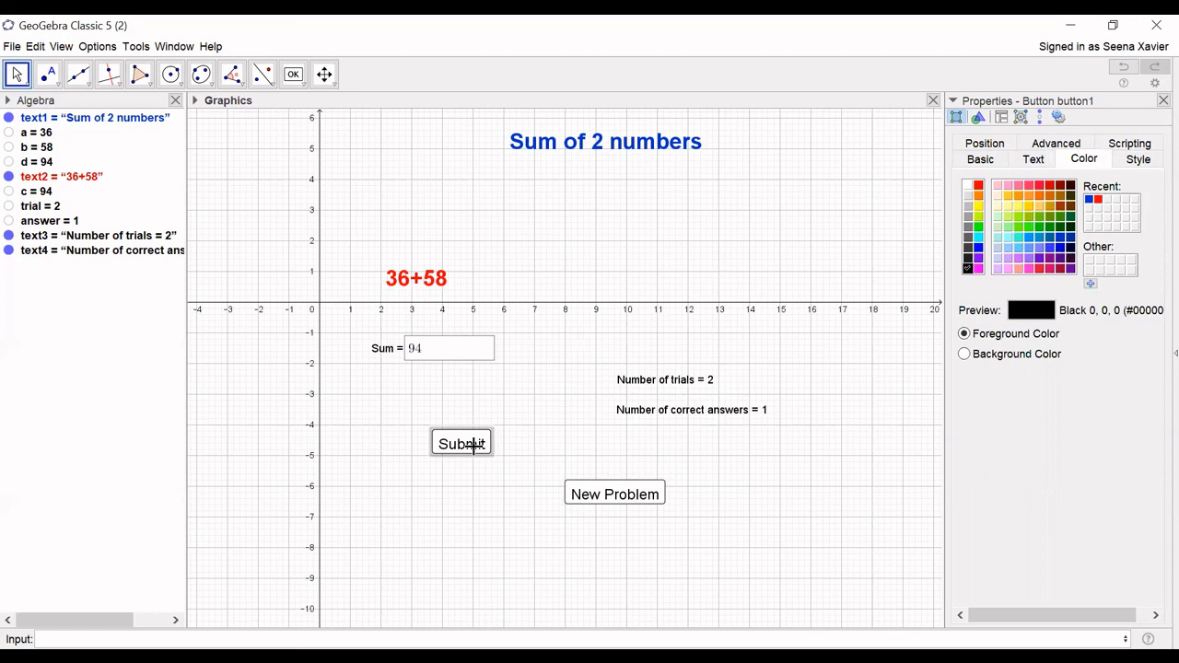
- Clear the "Sum =" box and close the object properties
{"action": "left_click", "coordinate": [437, 355]}
{"action": "key", "text": "BackSpace"}
{"action": "key", "text": "BackSpace"}
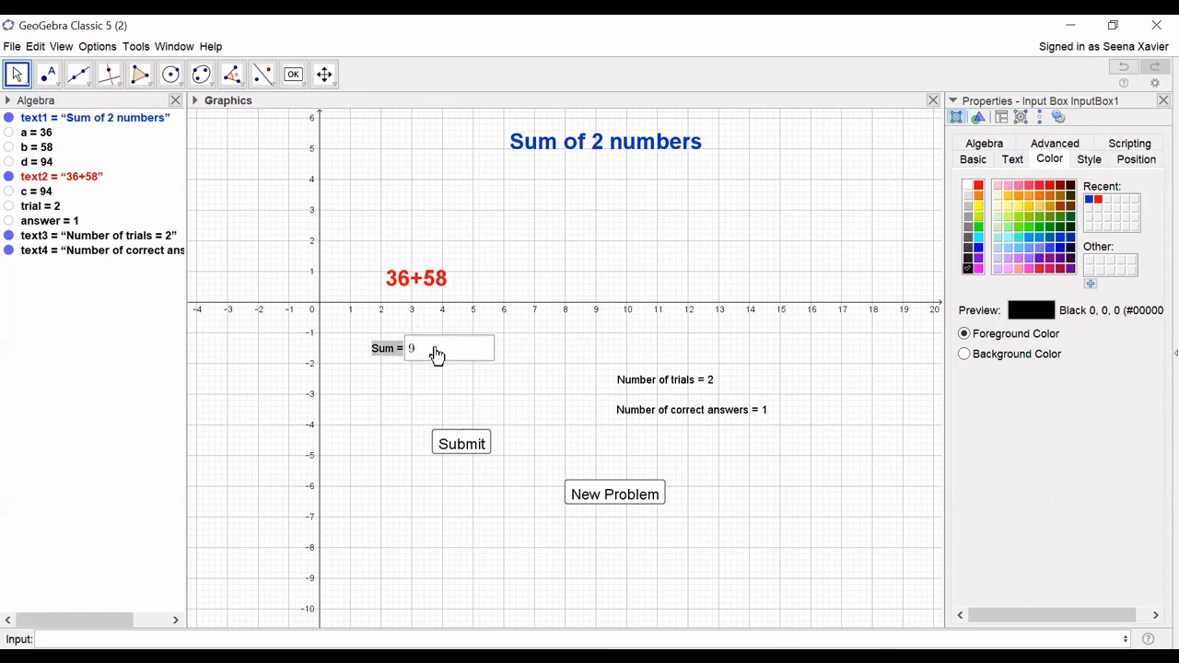
{"action": "left_click", "coordinate": [584, 493]}
{"action": "left_click", "coordinate": [1163, 102]}
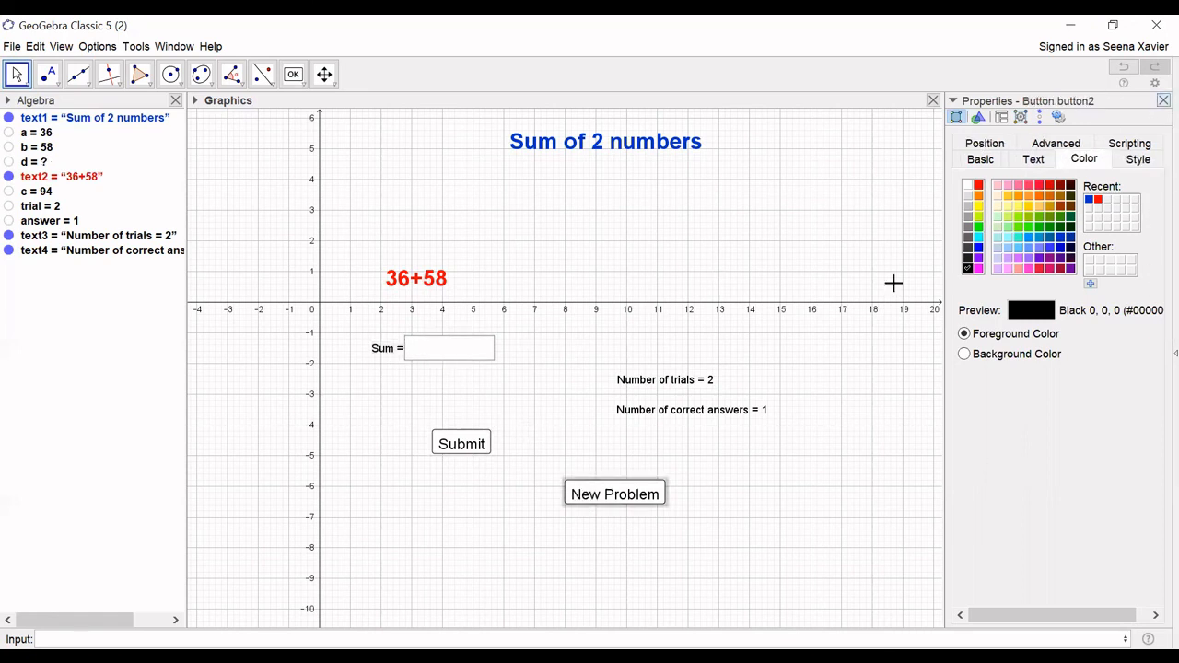
- Generate several new problems in a row, with the answer box left empty
{"action": "left_click", "coordinate": [615, 502]}
{"action": "left_click", "coordinate": [614, 502]}
{"action": "left_click", "coordinate": [614, 503]}
{"action": "left_click", "coordinate": [614, 502]}
{"action": "left_click", "coordinate": [614, 502]}
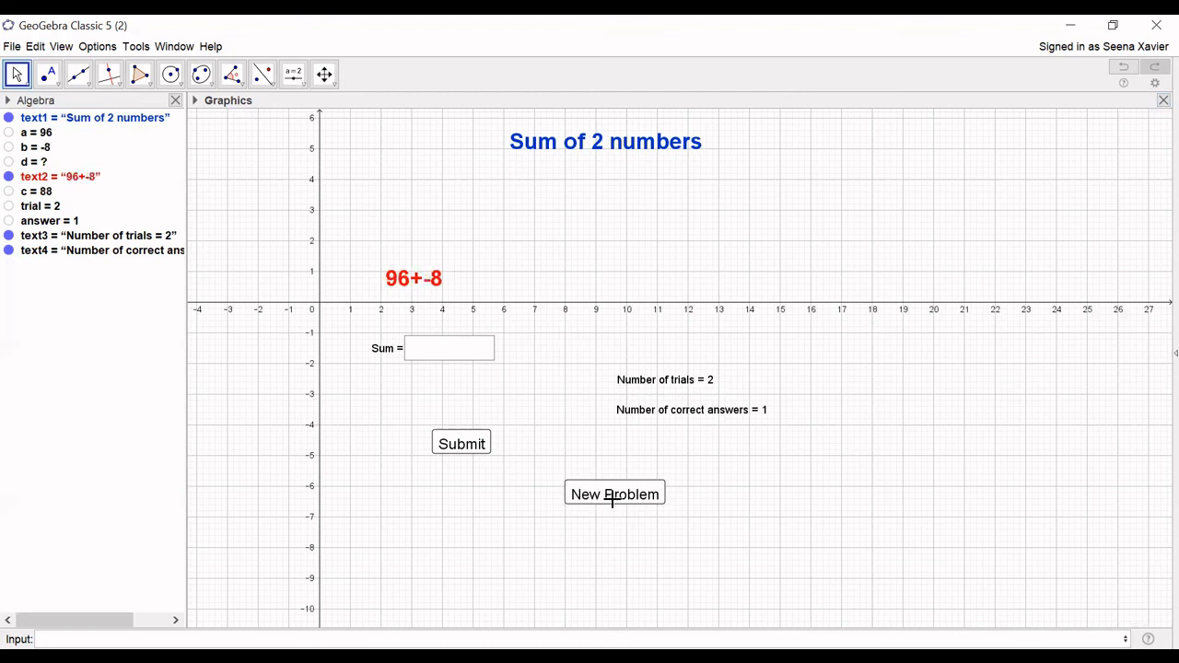
- Enter 88 as the answer to 96+-8 and submit it
{"action": "left_click", "coordinate": [446, 359]}
{"action": "type", "text": "88"}
{"action": "left_click", "coordinate": [468, 445]}
- Generate a new problem, replace the "Sum =" entry with 55 and submit it
{"action": "left_click", "coordinate": [611, 502]}
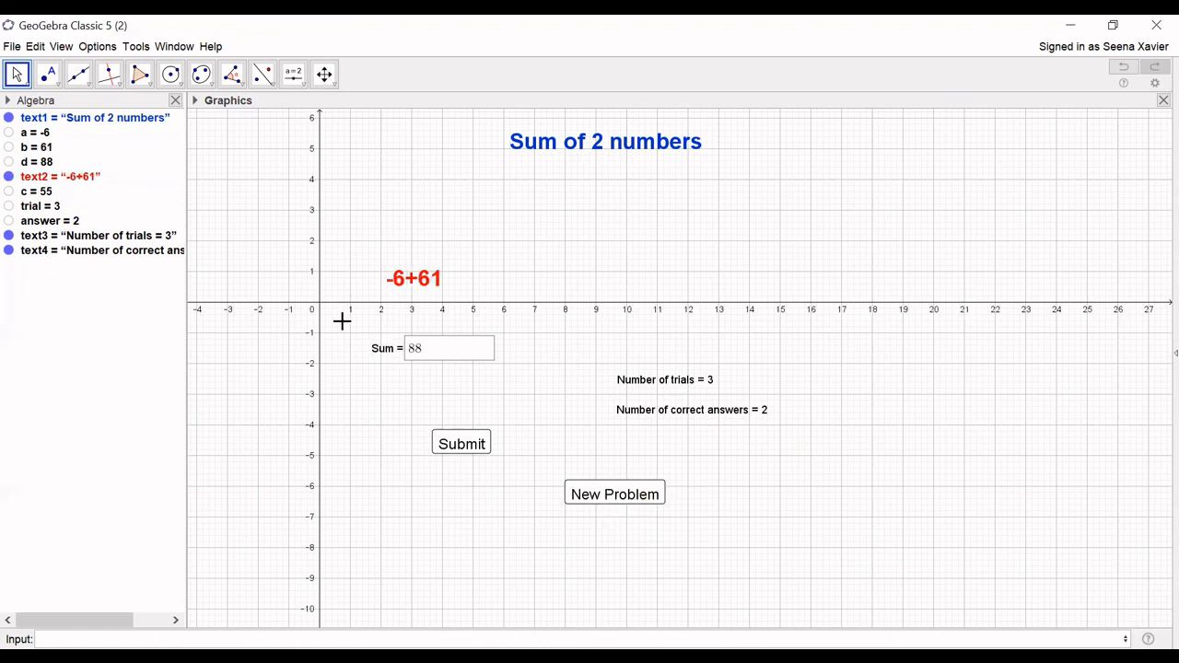
{"action": "left_click", "coordinate": [428, 352]}
{"action": "key", "text": "BackSpace"}
{"action": "key", "text": "BackSpace"}
{"action": "type", "text": "55"}
{"action": "left_click", "coordinate": [462, 449]}
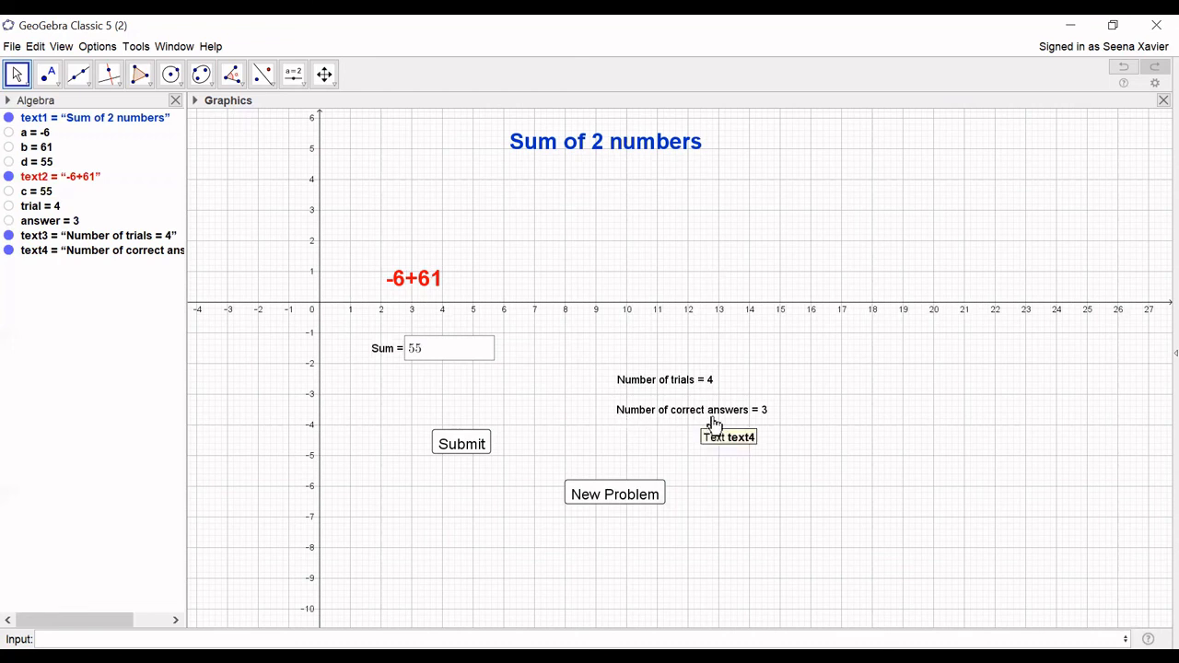
- Generate another problem, replace the "Sum =" entry with the wrong answer 105 and submit it
{"action": "left_click", "coordinate": [613, 500]}
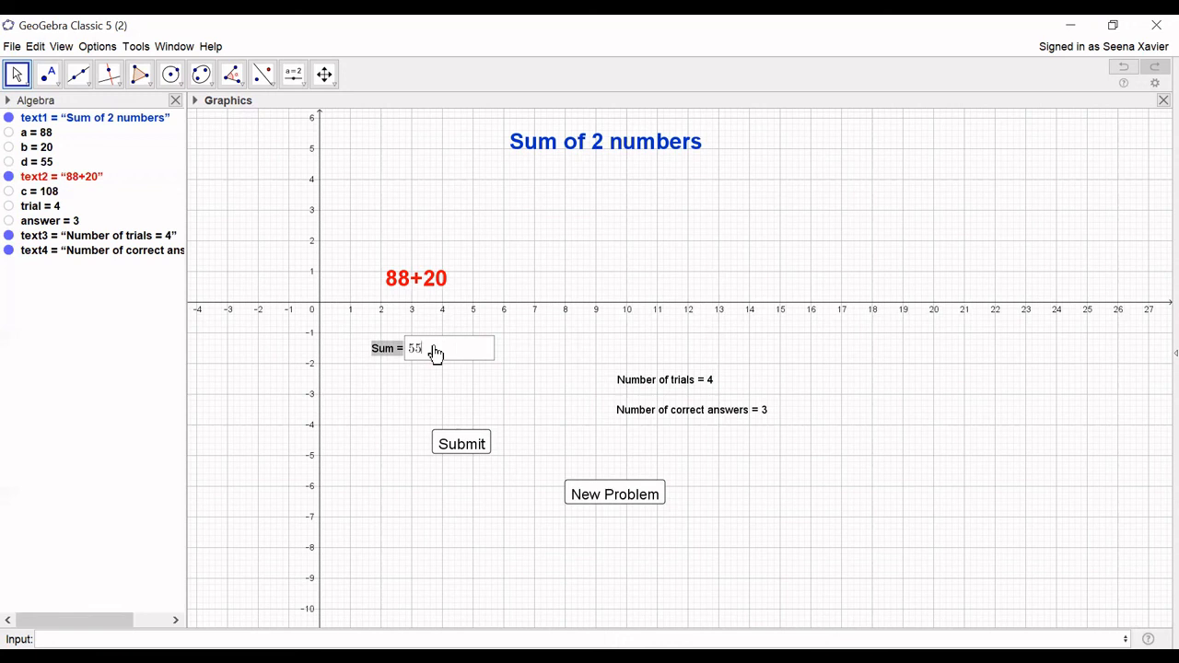
{"action": "key", "text": "BackSpace"}
{"action": "key", "text": "BackSpace"}
{"action": "type", "text": "105"}
{"action": "left_click", "coordinate": [461, 445]}
- Correct the "Sum =" entry to 108 and submit the answer again
{"action": "key", "text": "BackSpace"}
{"action": "type", "text": "8"}
{"action": "left_click", "coordinate": [450, 441]}
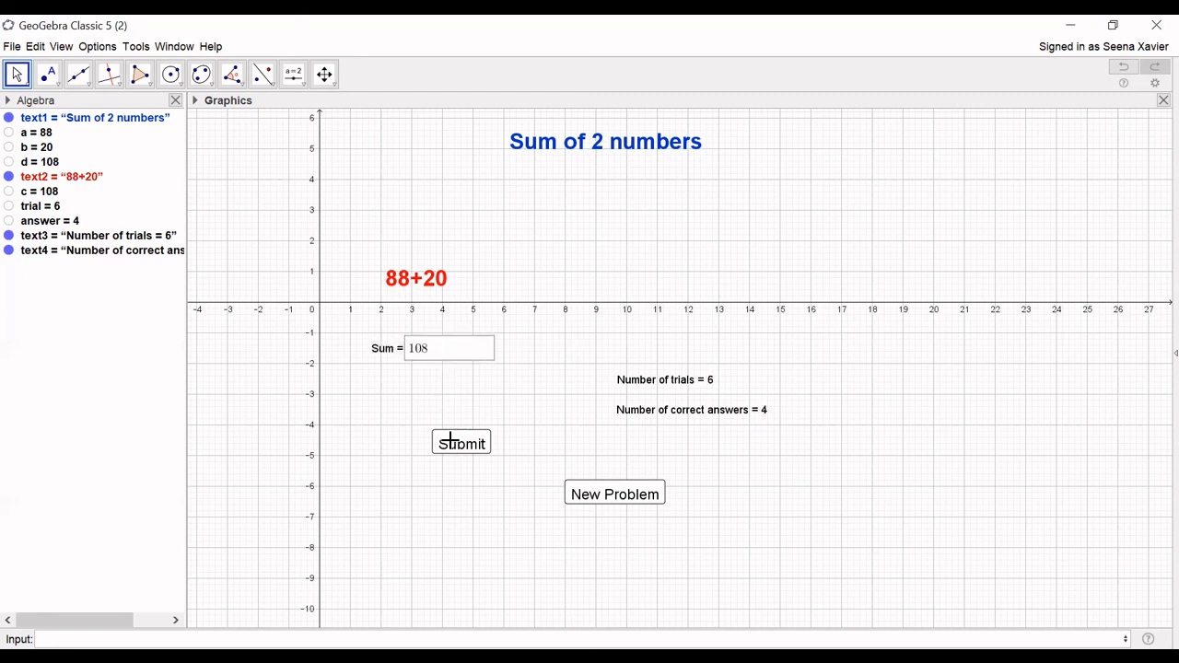